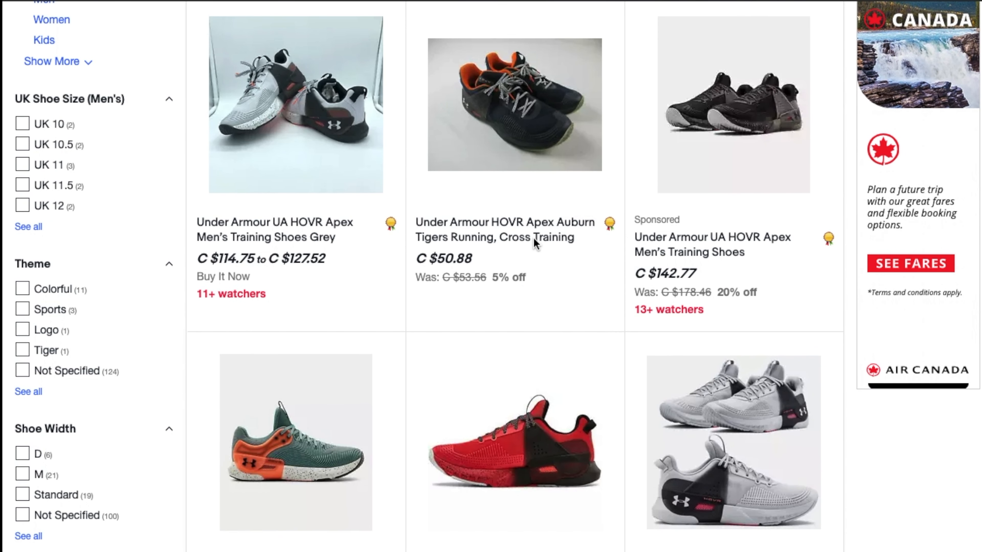
Filter the Under Armour HOVR Apex search results to items in Used condition.
{"action": "scroll", "coordinate": [637, 261], "scroll_direction": "down", "scroll_amount": 5}
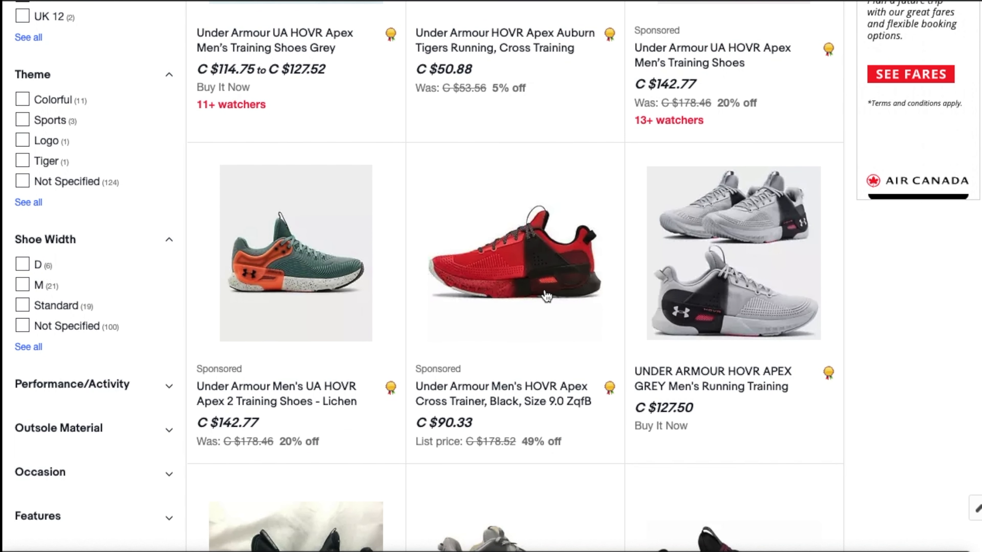
{"action": "scroll", "coordinate": [543, 282], "scroll_direction": "down", "scroll_amount": 12}
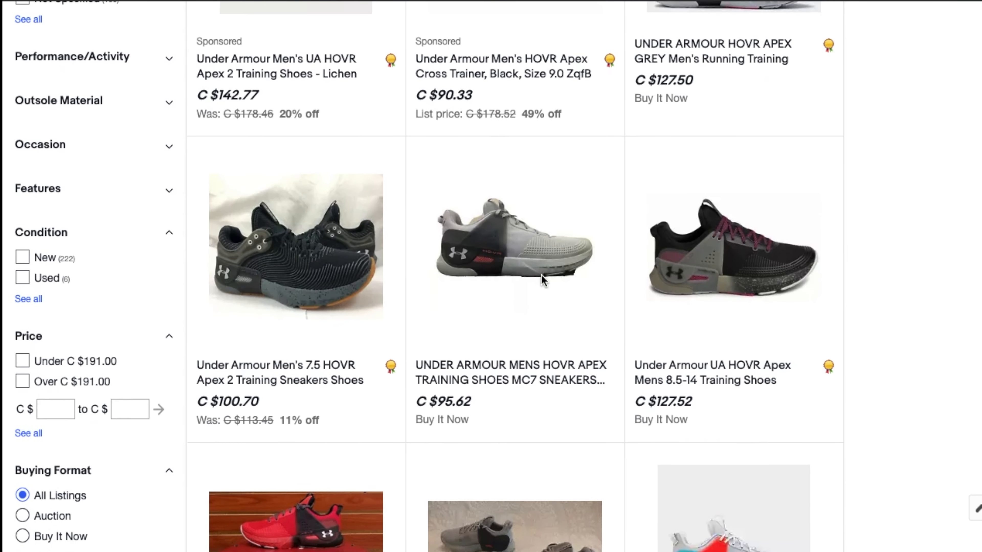
{"action": "scroll", "coordinate": [541, 275], "scroll_direction": "down", "scroll_amount": 4}
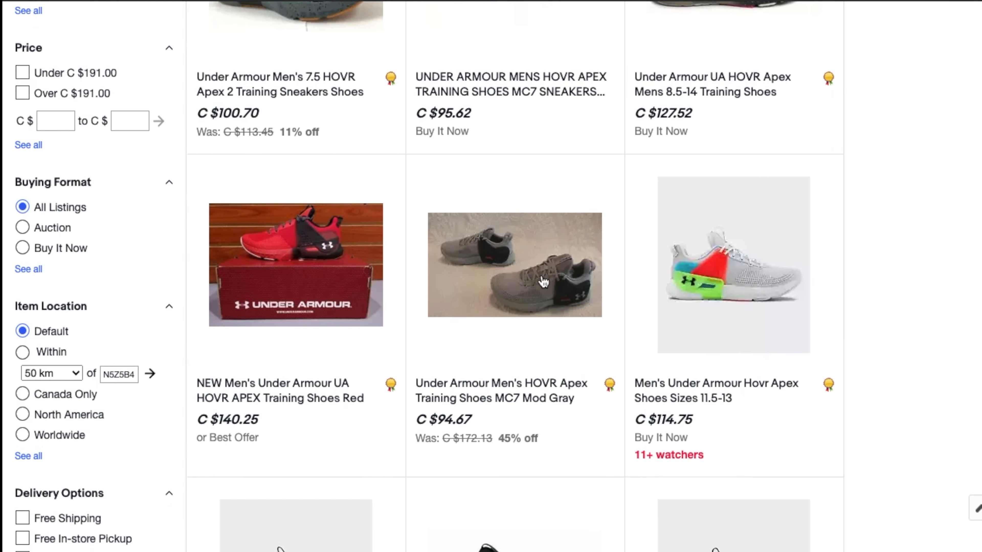
{"action": "scroll", "coordinate": [544, 282], "scroll_direction": "up", "scroll_amount": 2}
{"action": "scroll", "coordinate": [543, 283], "scroll_direction": "up", "scroll_amount": 13}
{"action": "scroll", "coordinate": [101, 259], "scroll_direction": "down", "scroll_amount": 5}
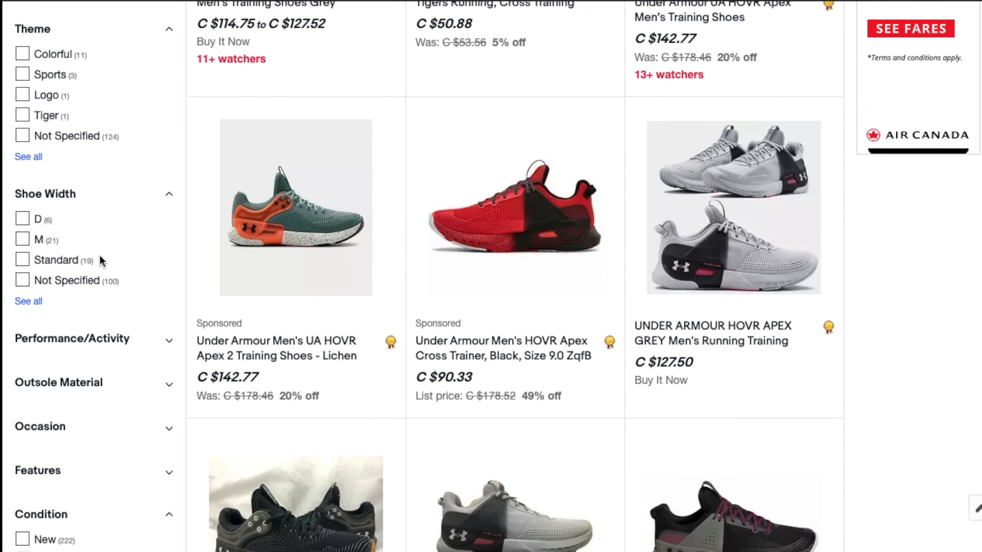
{"action": "scroll", "coordinate": [101, 258], "scroll_direction": "down", "scroll_amount": 4}
{"action": "left_click", "coordinate": [22, 217]}
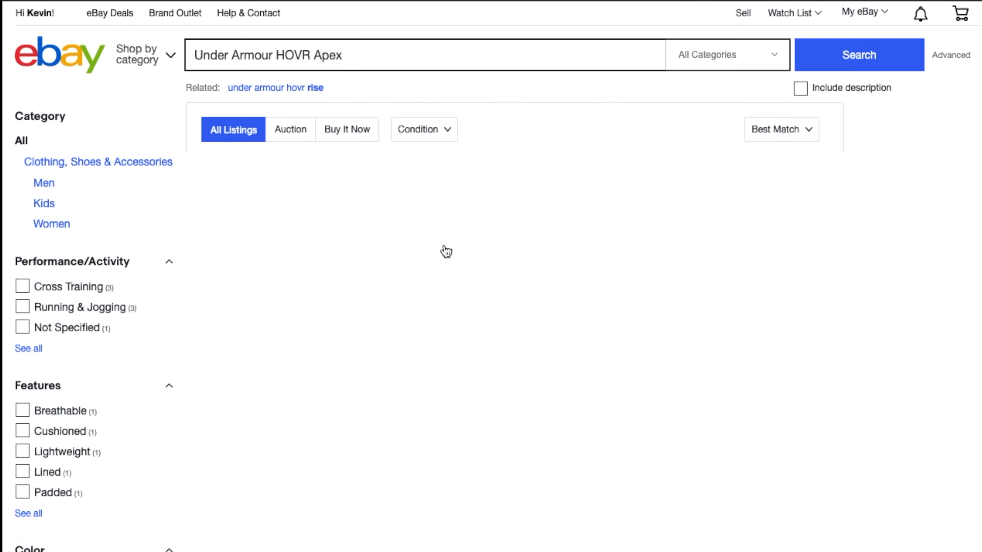
Examine the used Under Armour HOVR Apex listings, comparing their photos, titles and asking prices.
{"action": "scroll", "coordinate": [445, 252], "scroll_direction": "down", "scroll_amount": 2}
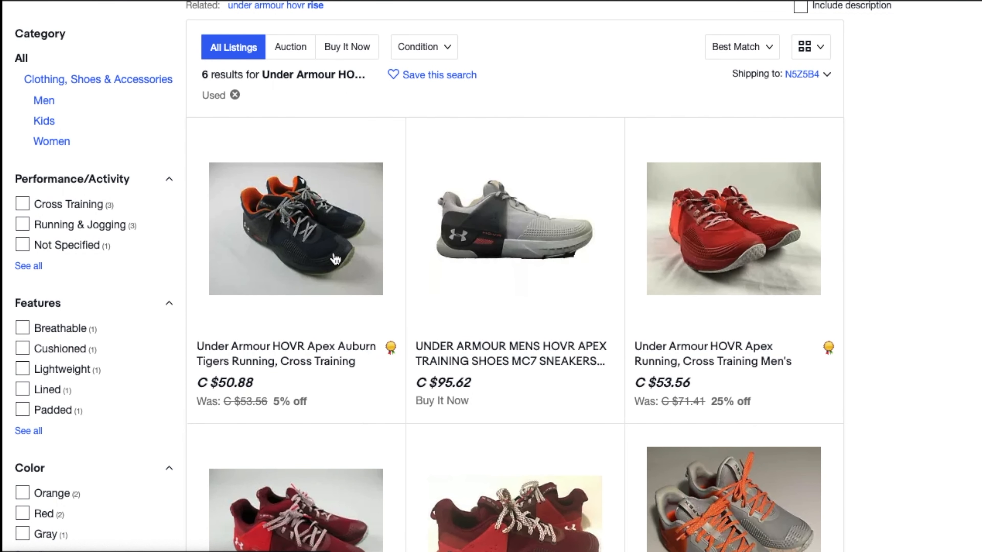
{"action": "scroll", "coordinate": [335, 259], "scroll_direction": "down", "scroll_amount": 2}
{"action": "scroll", "coordinate": [335, 259], "scroll_direction": "down", "scroll_amount": 1}
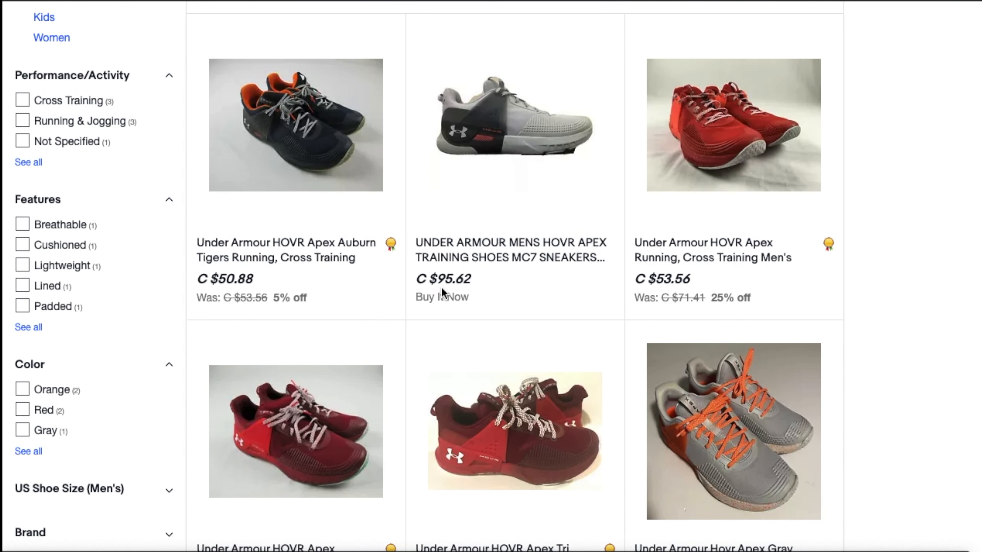
{"action": "scroll", "coordinate": [715, 258], "scroll_direction": "down", "scroll_amount": 4}
{"action": "scroll", "coordinate": [716, 258], "scroll_direction": "down", "scroll_amount": 1}
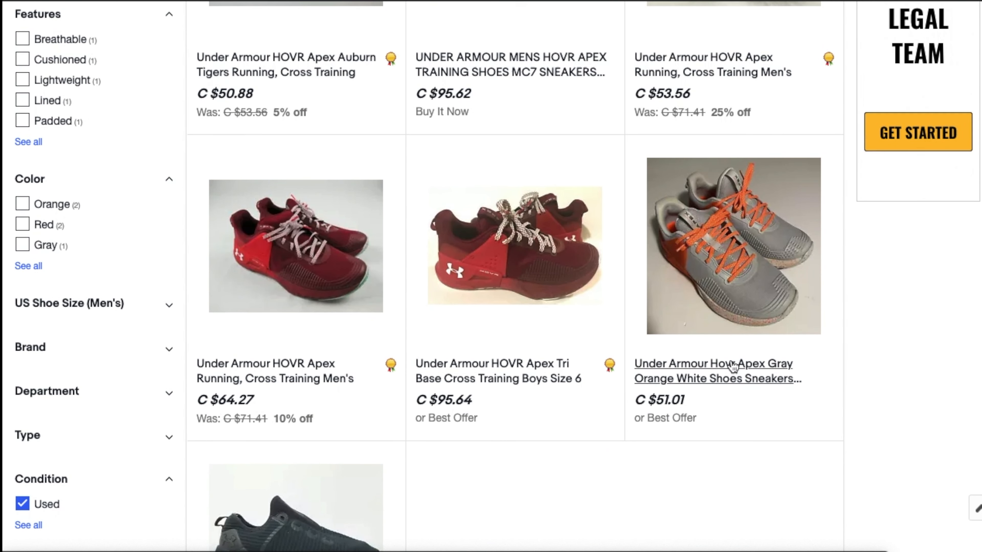
{"action": "scroll", "coordinate": [732, 366], "scroll_direction": "down", "scroll_amount": 4}
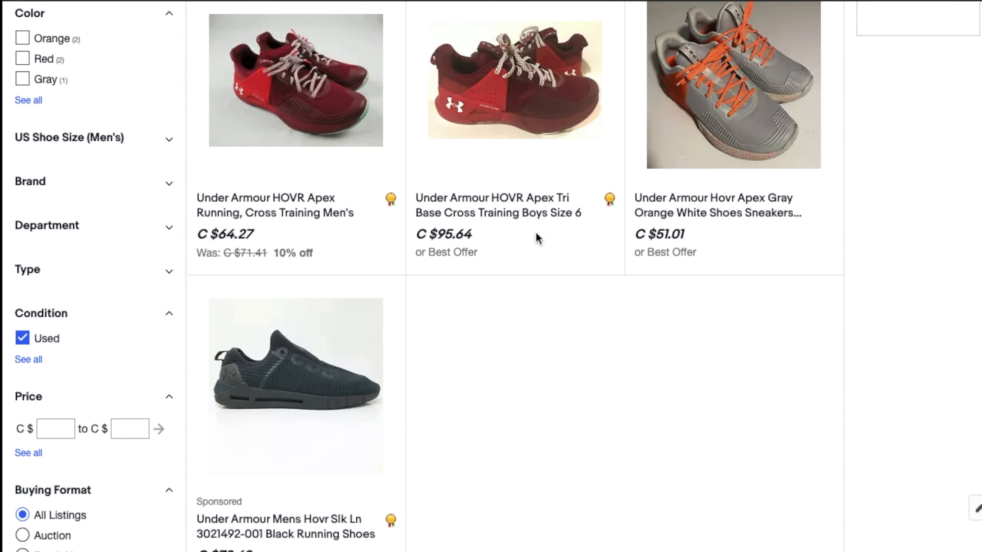
{"action": "scroll", "coordinate": [537, 236], "scroll_direction": "down", "scroll_amount": 1}
{"action": "scroll", "coordinate": [537, 237], "scroll_direction": "up", "scroll_amount": 5}
{"action": "scroll", "coordinate": [538, 240], "scroll_direction": "up", "scroll_amount": 6}
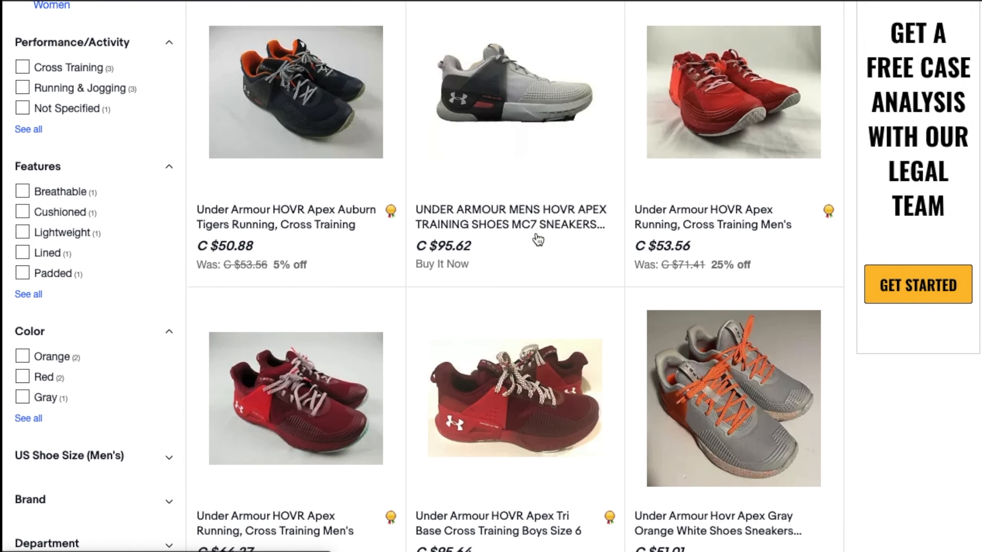
{"action": "scroll", "coordinate": [538, 227], "scroll_direction": "down", "scroll_amount": 1}
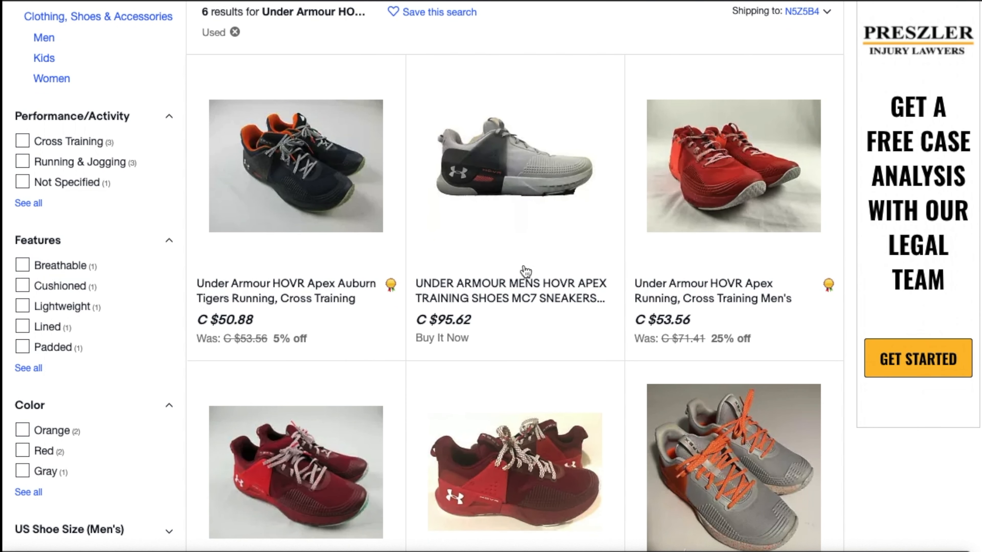
{"action": "scroll", "coordinate": [524, 271], "scroll_direction": "down", "scroll_amount": 2}
{"action": "scroll", "coordinate": [524, 270], "scroll_direction": "up", "scroll_amount": 2}
{"action": "scroll", "coordinate": [525, 271], "scroll_direction": "down", "scroll_amount": 4}
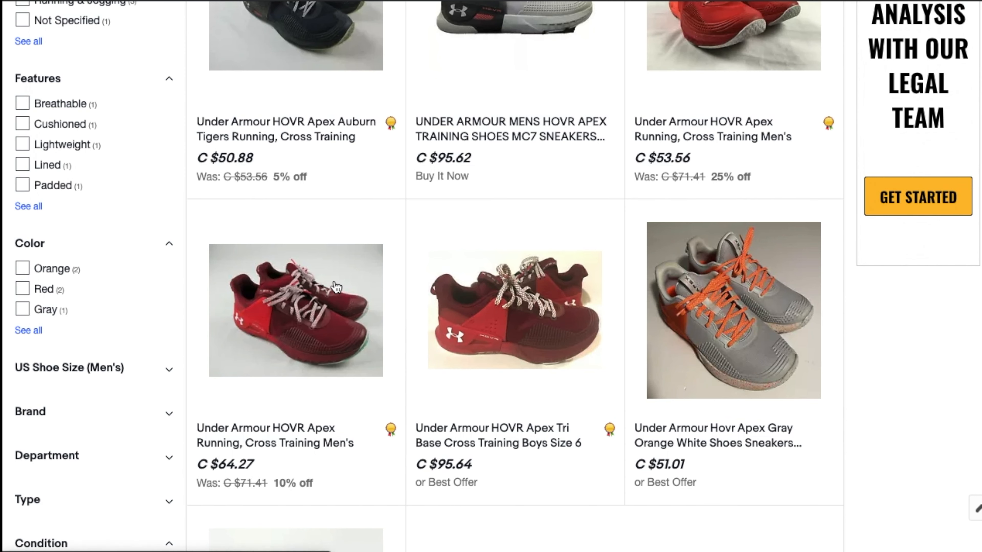
Limit the used Under Armour HOVR Apex results to sold listings.
{"action": "scroll", "coordinate": [335, 286], "scroll_direction": "down", "scroll_amount": 7}
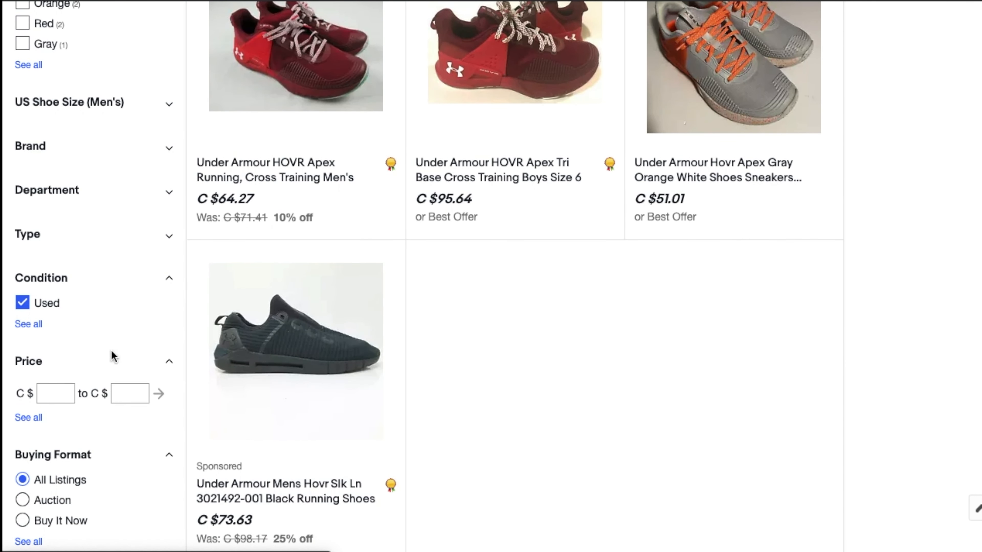
{"action": "scroll", "coordinate": [108, 363], "scroll_direction": "down", "scroll_amount": 3}
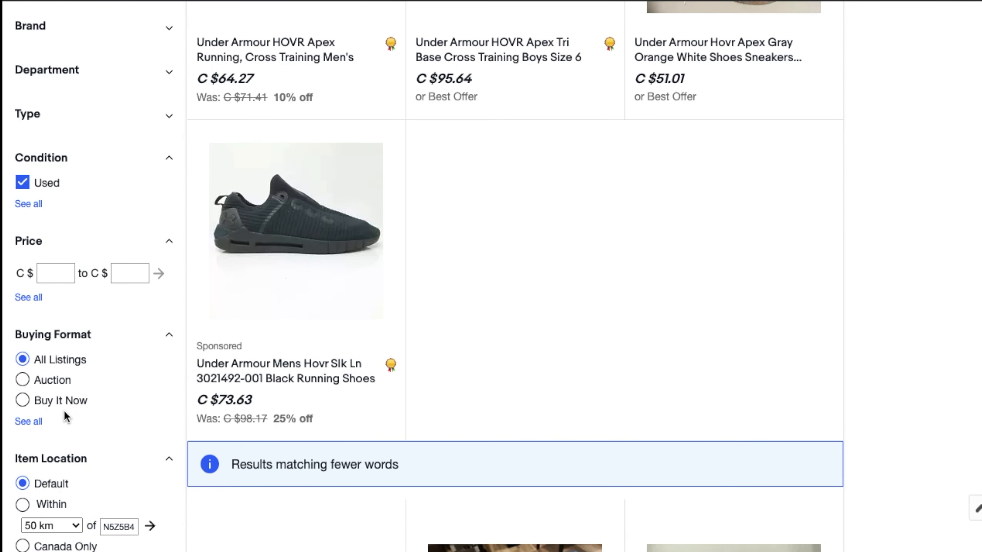
{"action": "scroll", "coordinate": [64, 410], "scroll_direction": "down", "scroll_amount": 8}
{"action": "scroll", "coordinate": [63, 331], "scroll_direction": "down", "scroll_amount": 4}
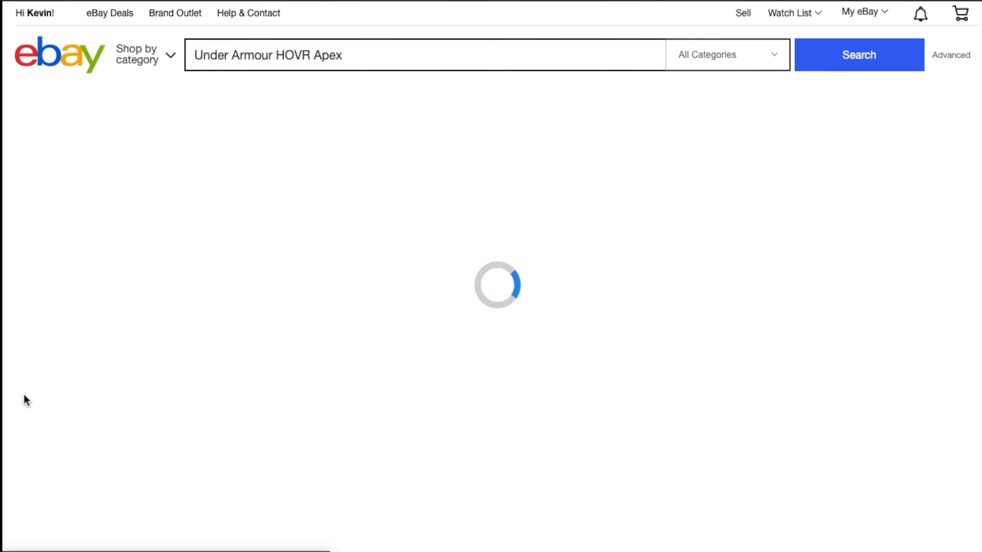
Review the sold prices and open the sold Under Armour HOVR Apex Cross Training Men's Size 10 listing.
{"action": "scroll", "coordinate": [465, 362], "scroll_direction": "down", "scroll_amount": 4}
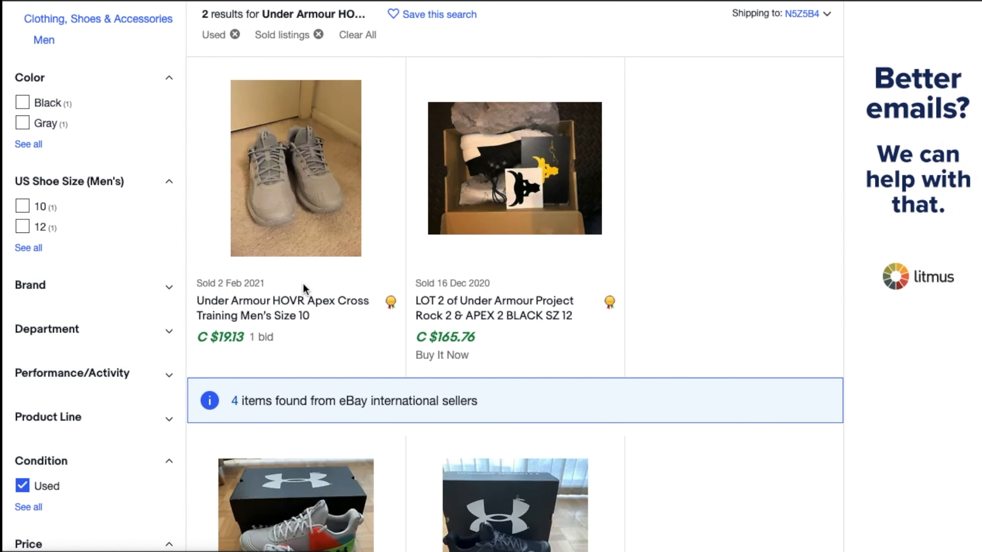
{"action": "scroll", "coordinate": [467, 278], "scroll_direction": "down", "scroll_amount": 5}
{"action": "scroll", "coordinate": [468, 278], "scroll_direction": "down", "scroll_amount": 3}
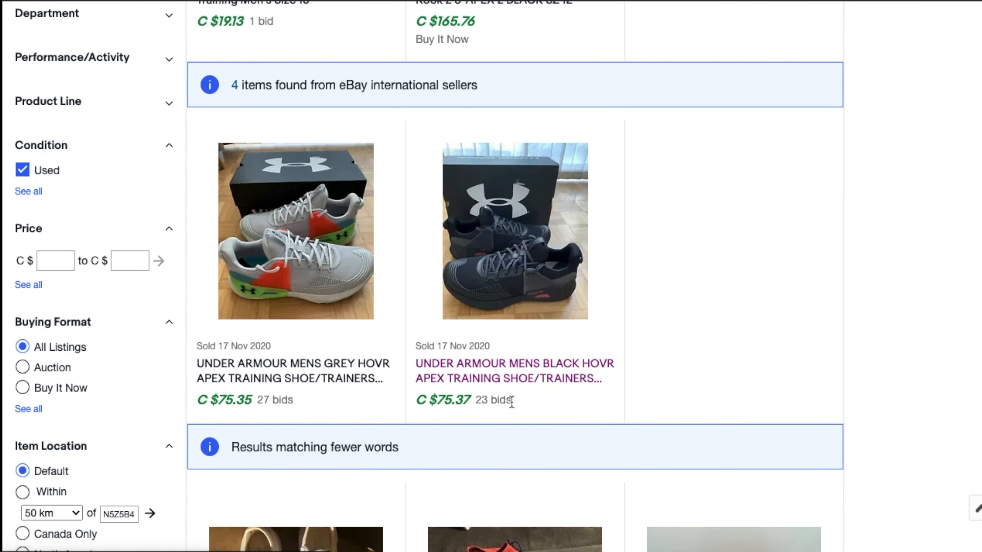
{"action": "scroll", "coordinate": [510, 329], "scroll_direction": "down", "scroll_amount": 3}
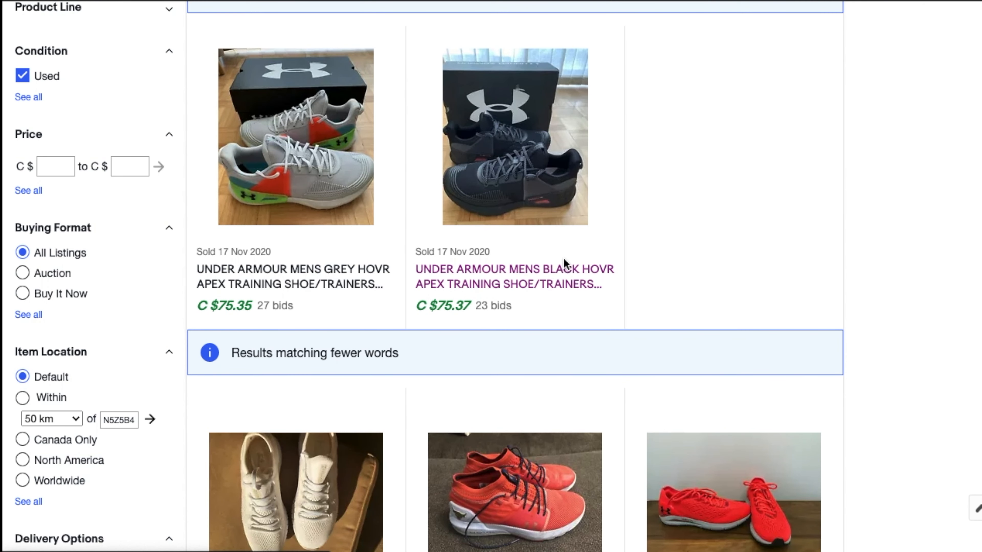
{"action": "scroll", "coordinate": [535, 243], "scroll_direction": "up", "scroll_amount": 12}
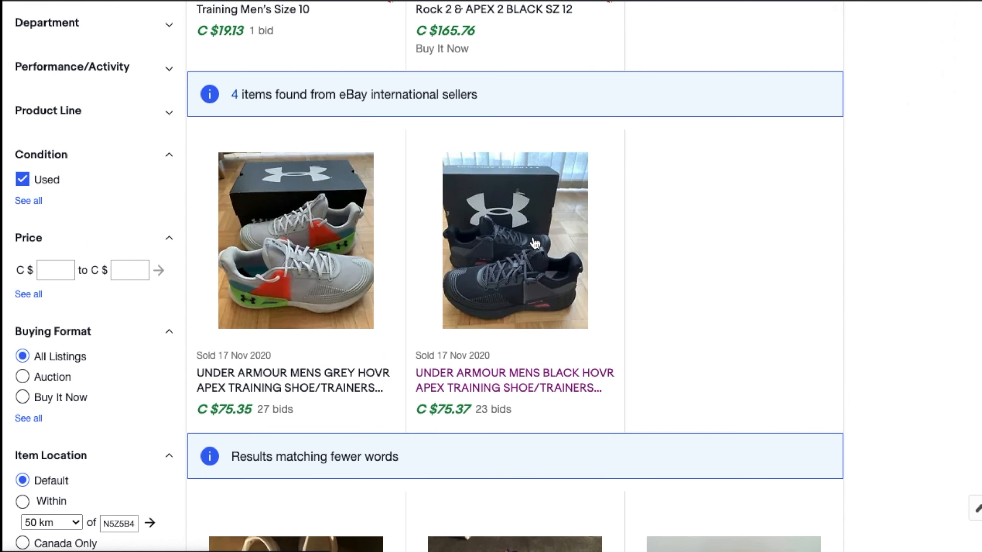
{"action": "scroll", "coordinate": [533, 244], "scroll_direction": "up", "scroll_amount": 4}
{"action": "scroll", "coordinate": [533, 244], "scroll_direction": "down", "scroll_amount": 5}
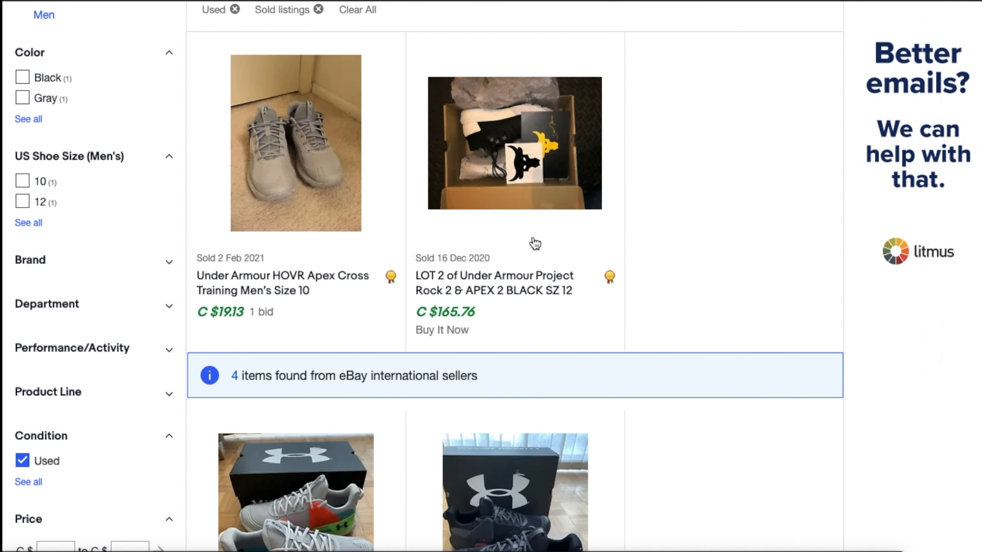
{"action": "left_click", "coordinate": [339, 277]}
Start a similar listing from the ended item using its option to sell one yourself.
{"action": "scroll", "coordinate": [506, 274], "scroll_direction": "down", "scroll_amount": 5}
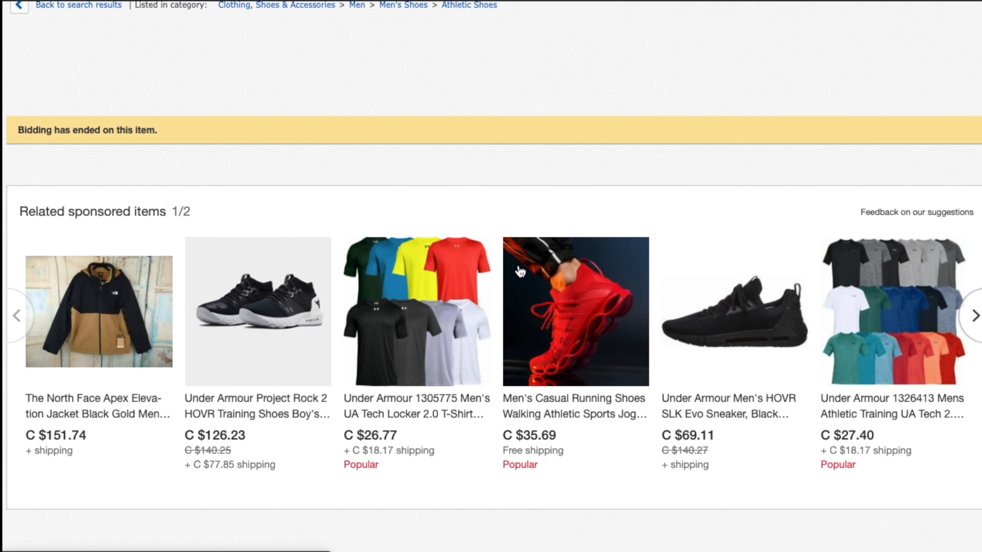
{"action": "scroll", "coordinate": [519, 272], "scroll_direction": "down", "scroll_amount": 15}
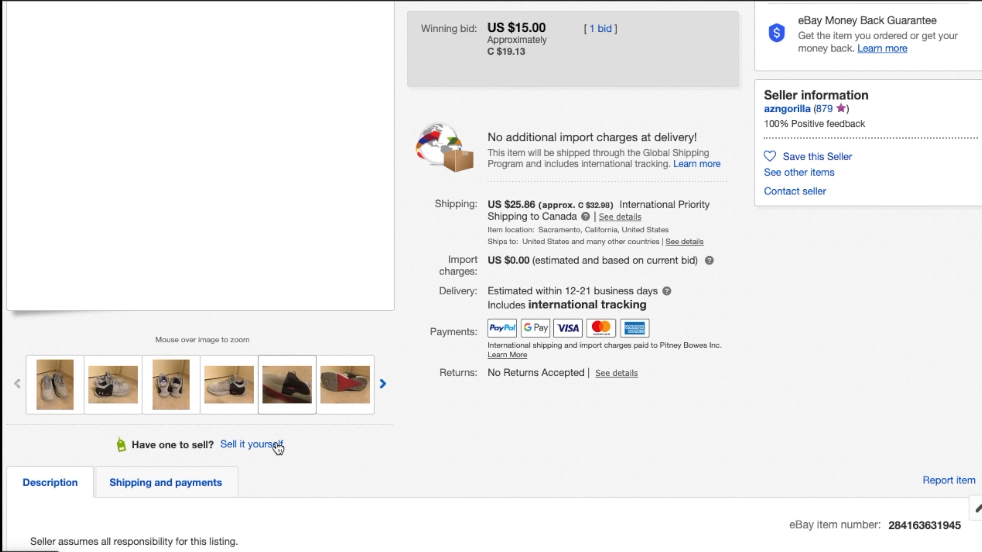
{"action": "left_click", "coordinate": [276, 446]}
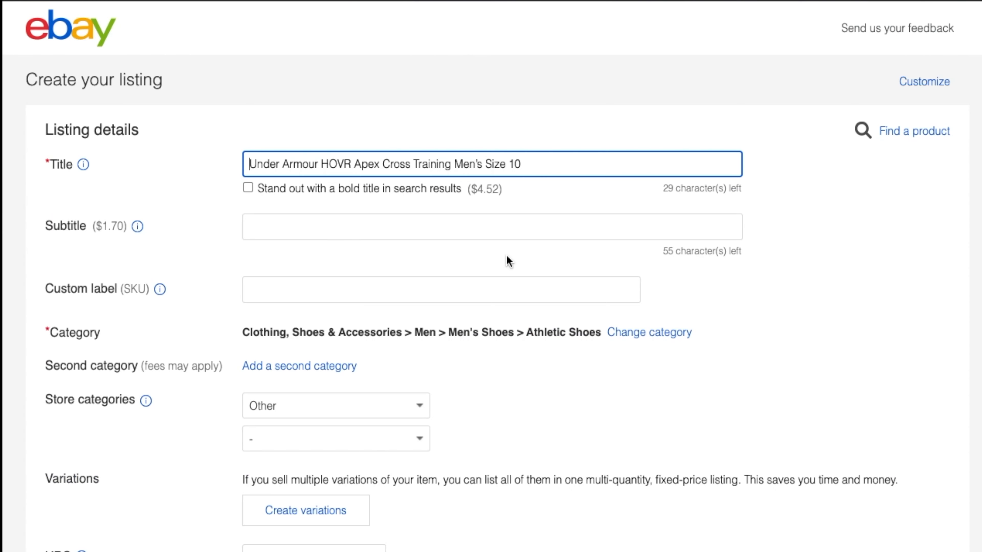
Examine the prefilled listing form, including the title, category, condition, photos and item specifics.
{"action": "scroll", "coordinate": [488, 222], "scroll_direction": "down", "scroll_amount": 5}
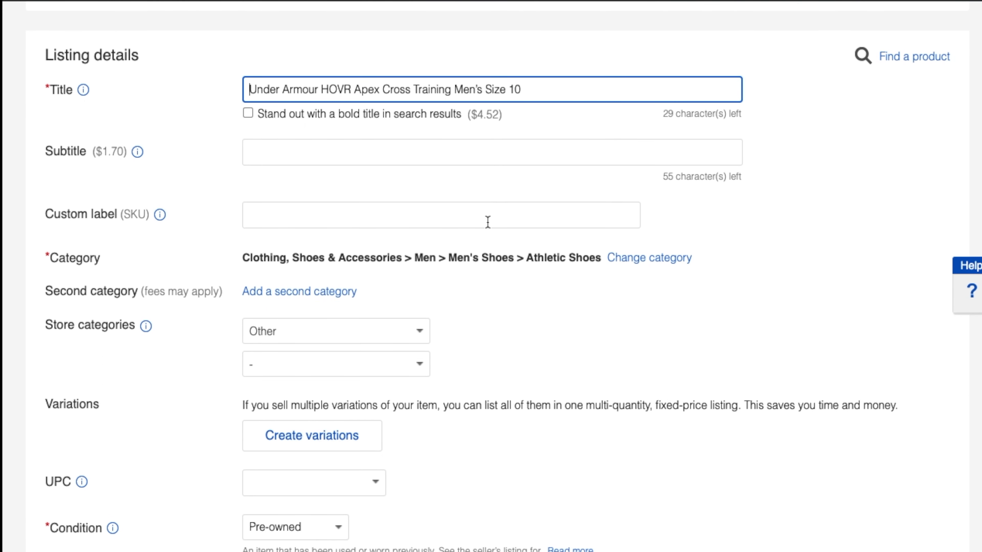
{"action": "scroll", "coordinate": [488, 223], "scroll_direction": "down", "scroll_amount": 9}
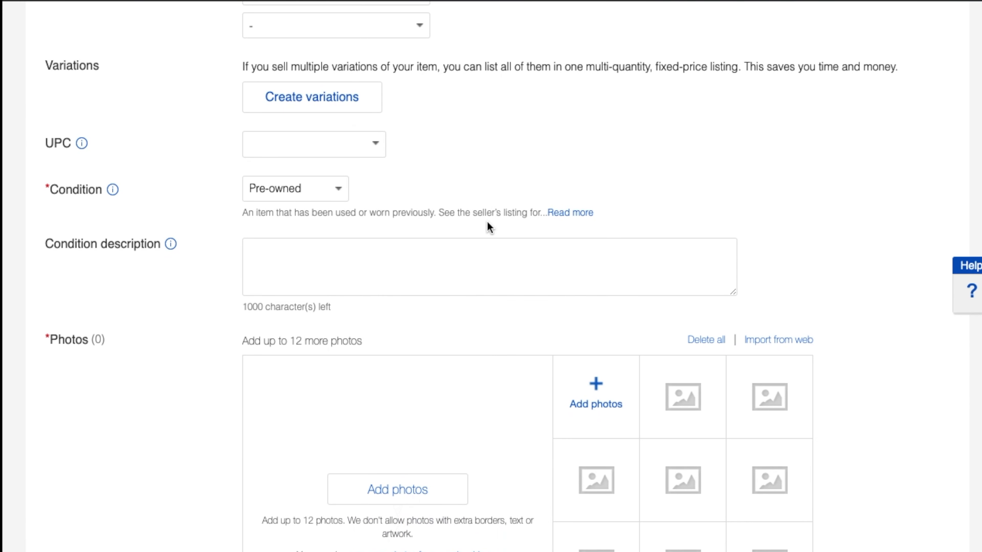
{"action": "scroll", "coordinate": [487, 226], "scroll_direction": "down", "scroll_amount": 2}
{"action": "scroll", "coordinate": [434, 322], "scroll_direction": "down", "scroll_amount": 13}
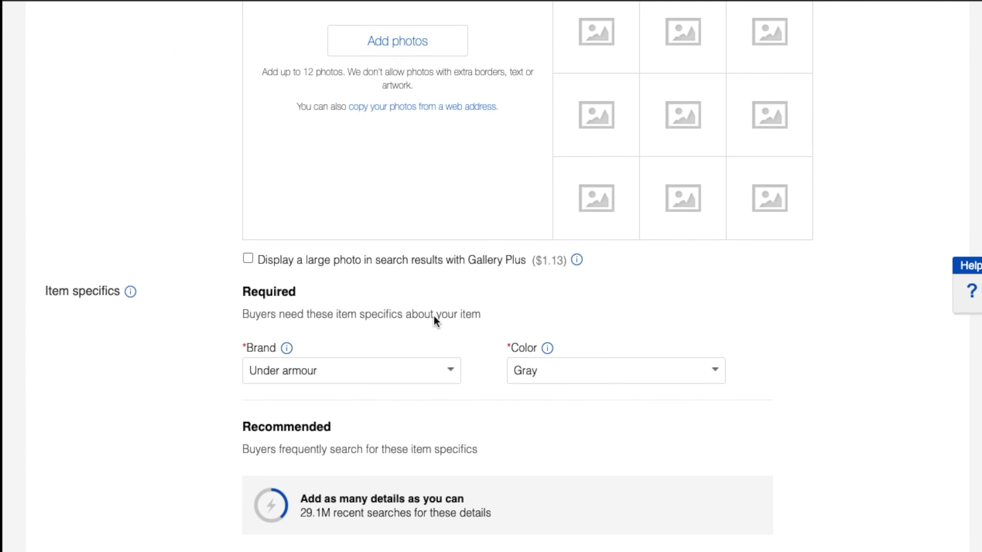
{"action": "scroll", "coordinate": [434, 322], "scroll_direction": "down", "scroll_amount": 6}
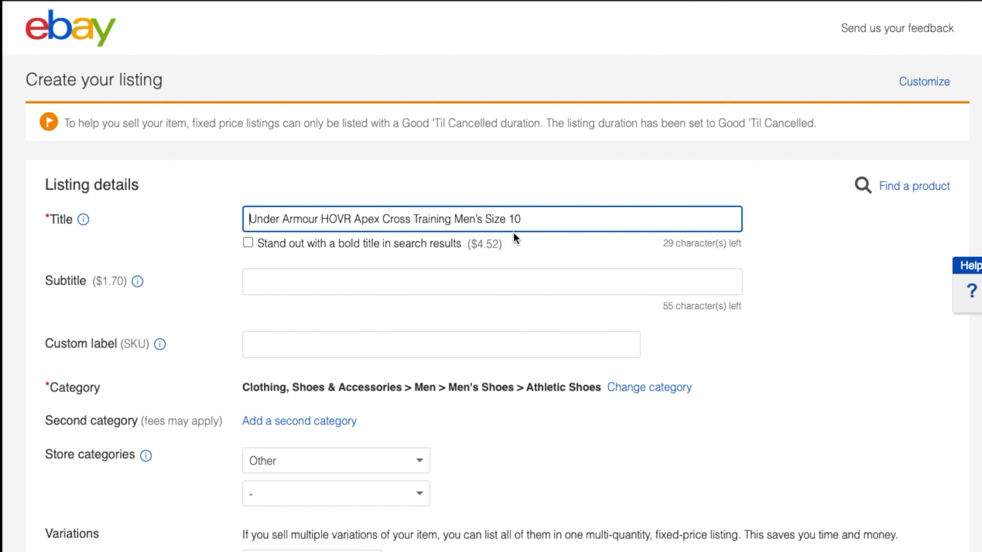
{"action": "scroll", "coordinate": [546, 217], "scroll_direction": "down", "scroll_amount": 1}
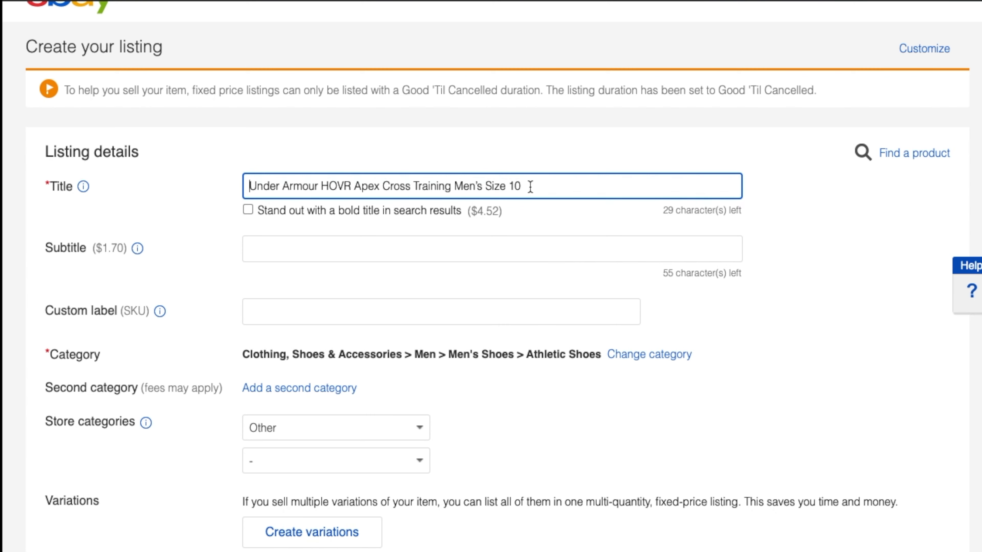
{"action": "scroll", "coordinate": [505, 271], "scroll_direction": "down", "scroll_amount": 3}
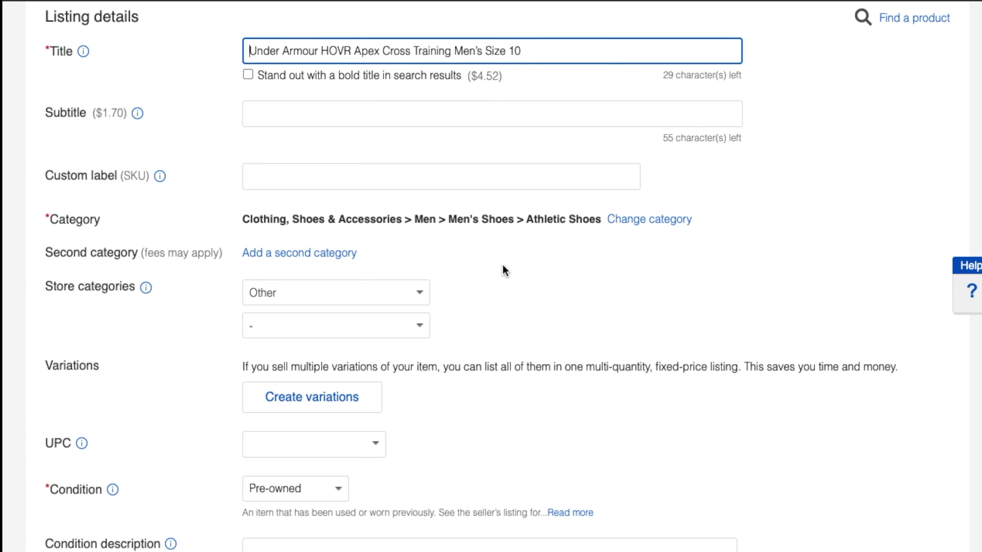
{"action": "scroll", "coordinate": [386, 290], "scroll_direction": "down", "scroll_amount": 5}
{"action": "scroll", "coordinate": [345, 288], "scroll_direction": "down", "scroll_amount": 20}
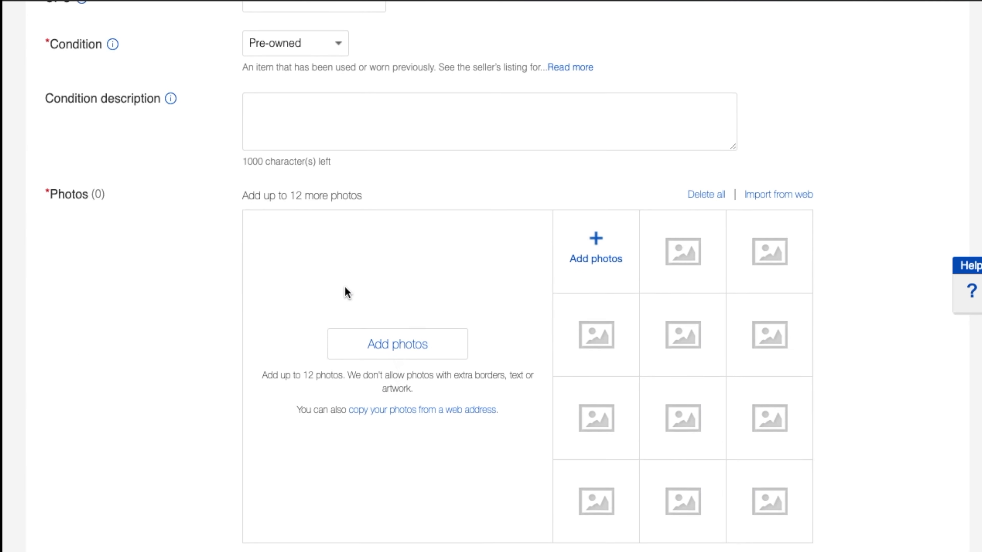
{"action": "scroll", "coordinate": [345, 287], "scroll_direction": "down", "scroll_amount": 2}
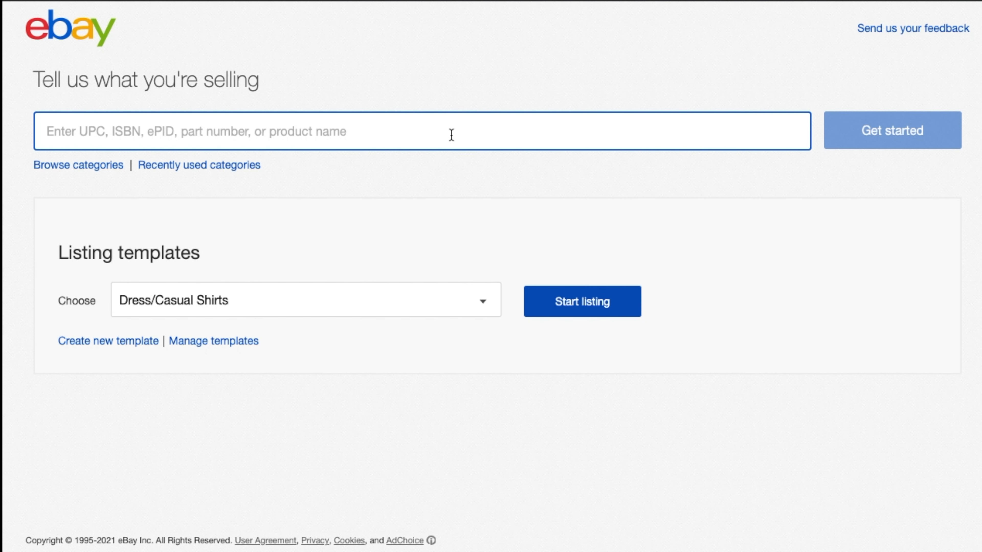
Start a new listing from scratch for the product name "Under Armour HOVR Apex".
{"action": "type", "text": "Under"}
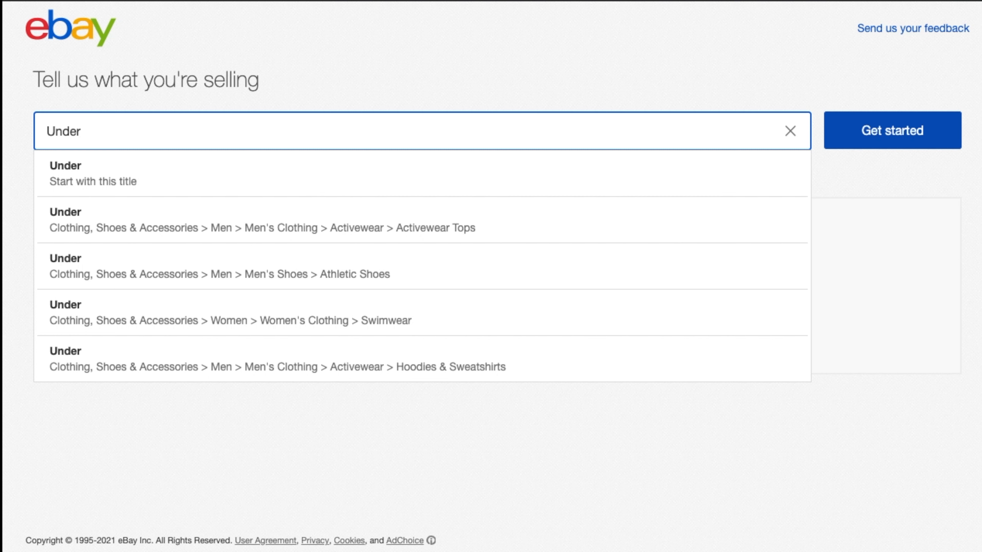
{"action": "type", "text": "Armour "}
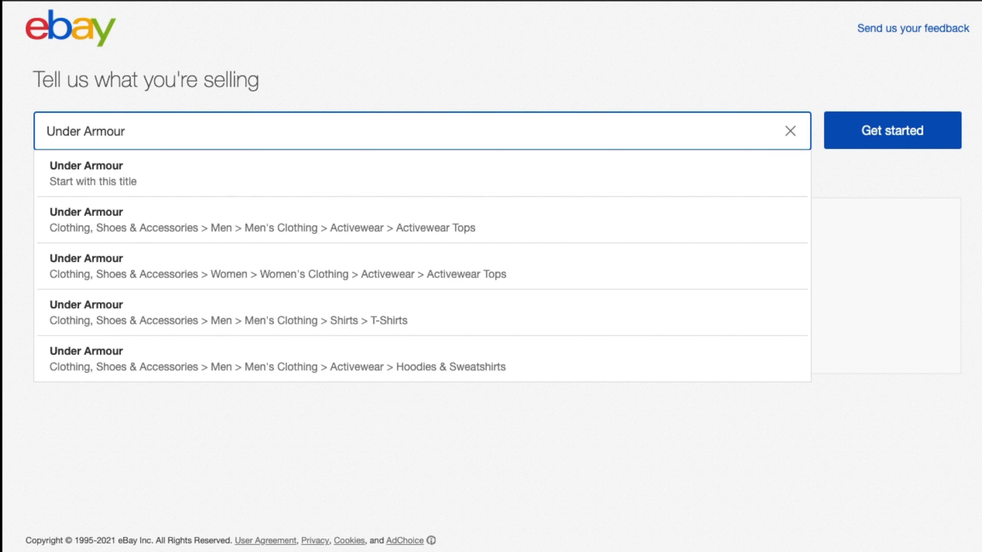
{"action": "type", "text": "HOVR"}
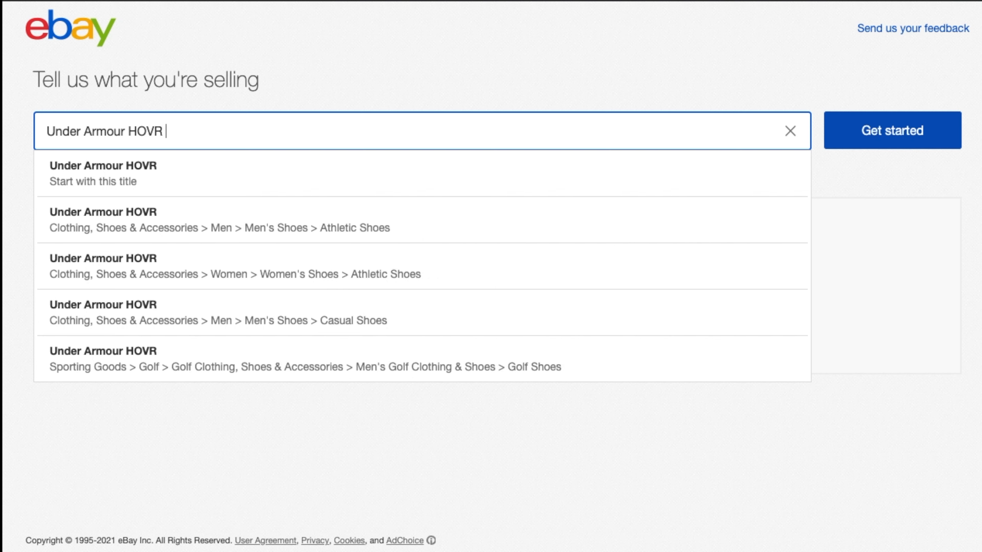
{"action": "type", "text": " Apex"}
{"action": "key", "text": "Return"}
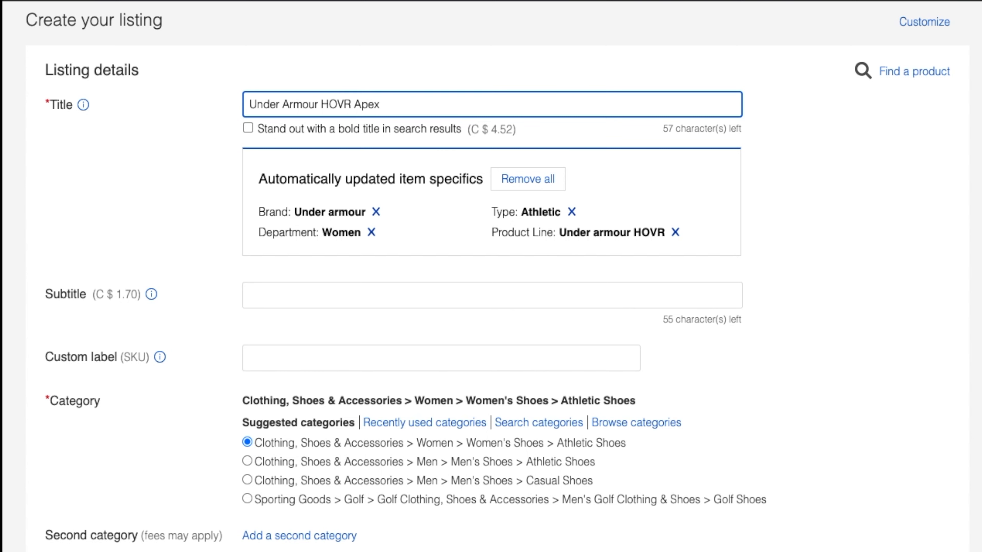
Complete the title as "Under Armour HOVR Apex Mens Cross Trainer Running Shoes Red Black 9" and remove the automatically added Women department.
{"action": "type", "text": "Men"}
{"action": "type", "text": "Cross Trainer"}
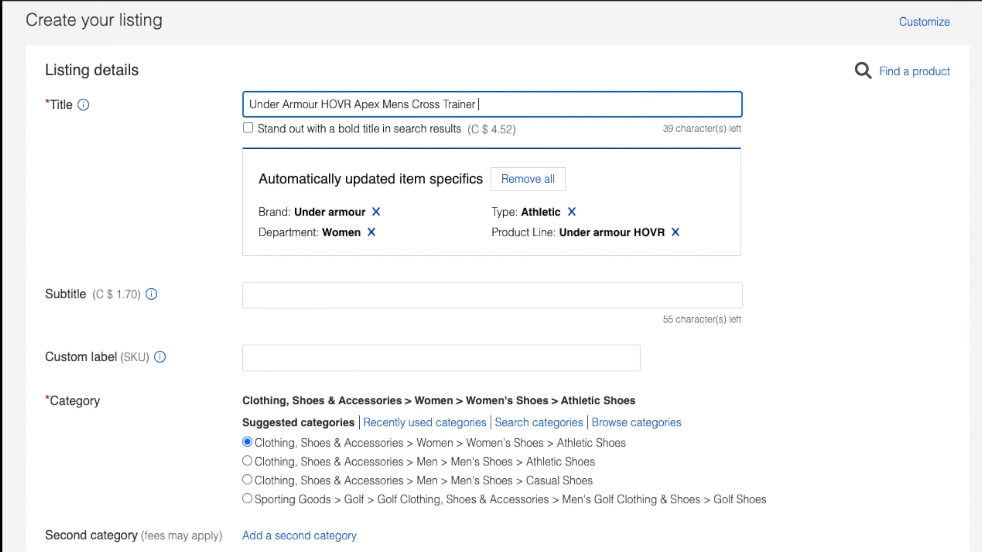
{"action": "type", "text": " Running Shoes Red "}
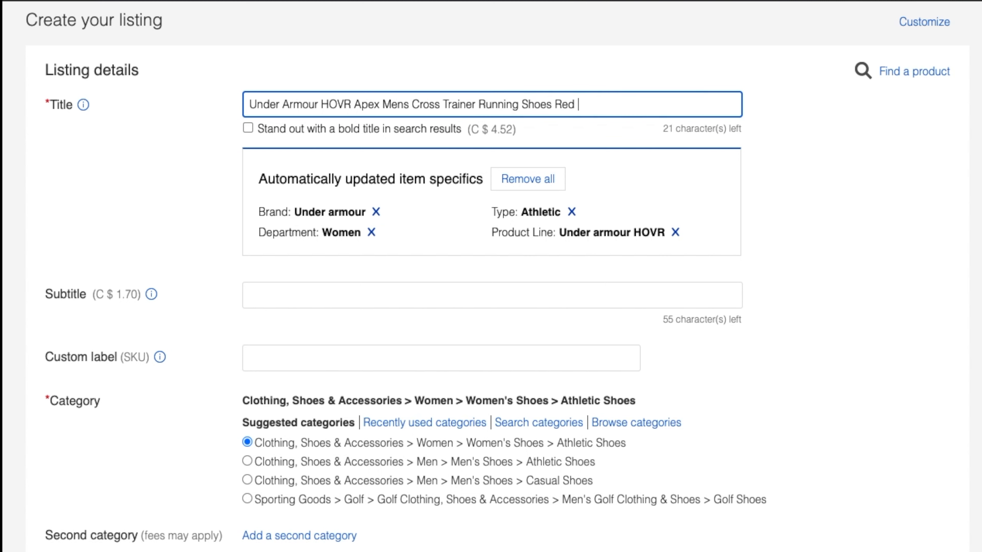
{"action": "type", "text": "Black 9"}
{"action": "scroll", "coordinate": [445, 292], "scroll_direction": "down", "scroll_amount": 1}
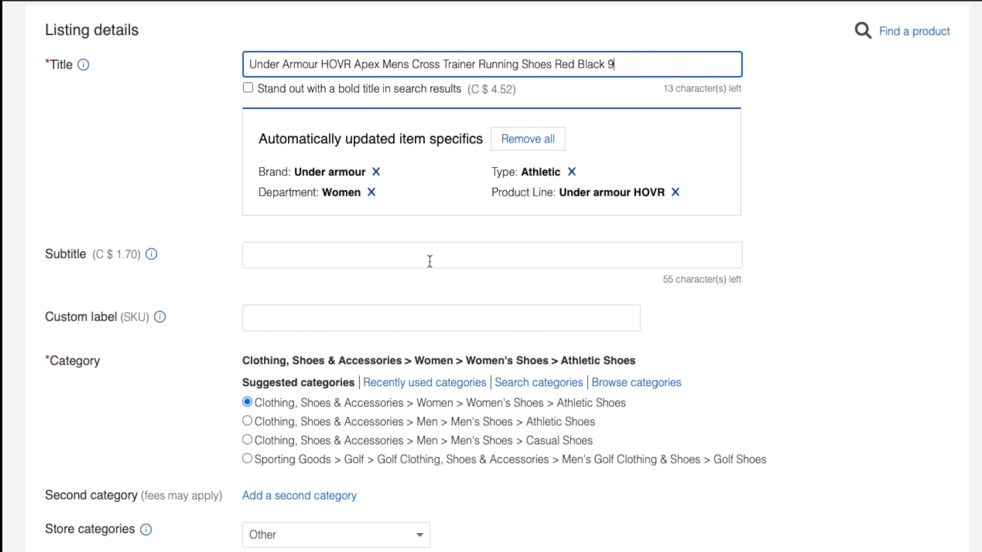
{"action": "left_click", "coordinate": [372, 193]}
Set the listing category to Men's Shoes > Athletic Shoes and the first store category to Shoes > Mens.
{"action": "scroll", "coordinate": [424, 261], "scroll_direction": "down", "scroll_amount": 5}
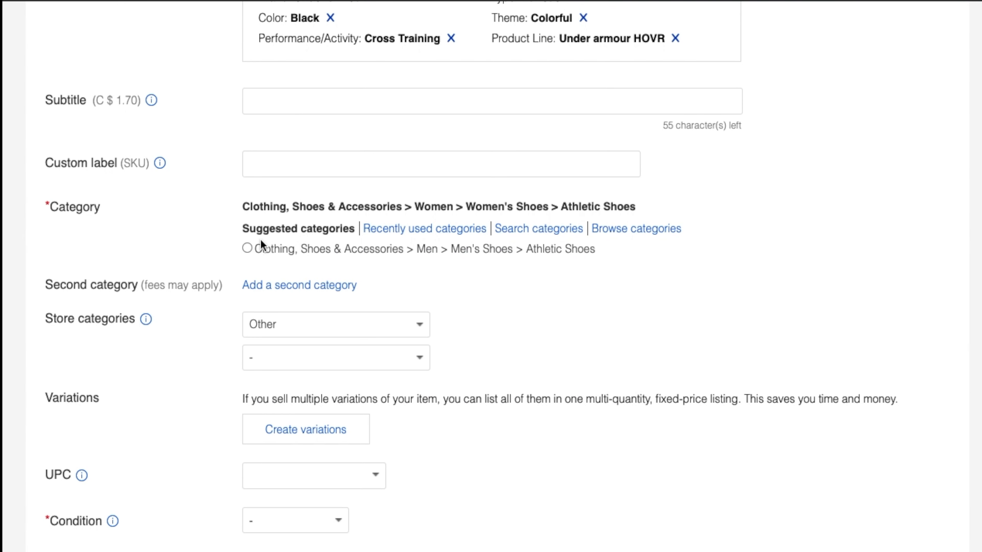
{"action": "left_click", "coordinate": [246, 248]}
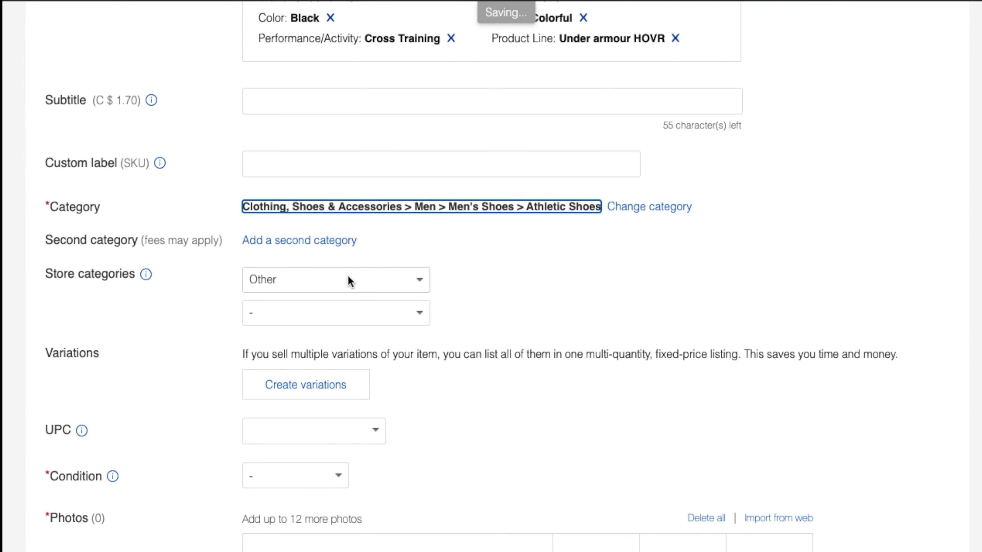
{"action": "left_click", "coordinate": [346, 279]}
{"action": "left_click", "coordinate": [305, 235]}
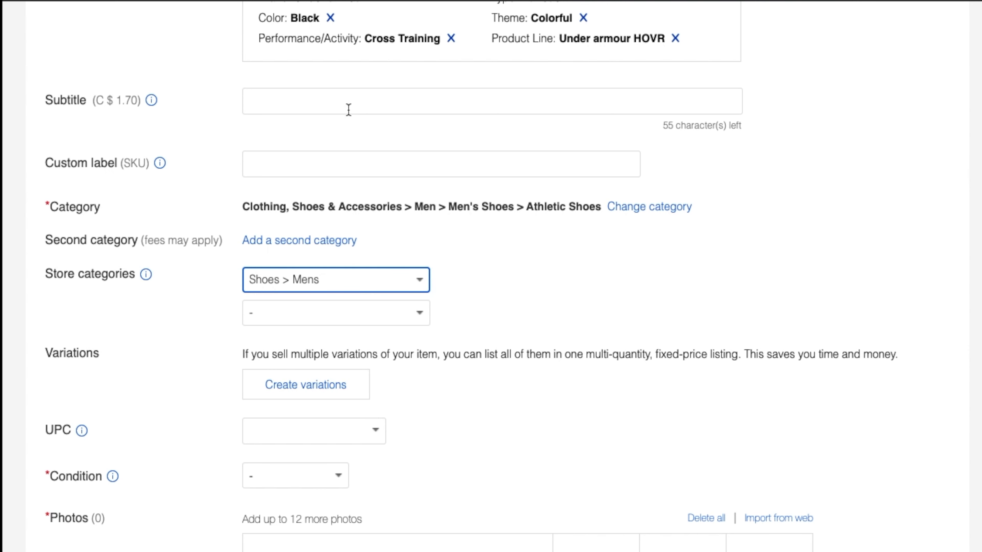
Set the condition to Pre-owned and enter the condition description "Excellent pre-owned condition, see pics.".
{"action": "scroll", "coordinate": [383, 217], "scroll_direction": "down", "scroll_amount": 3}
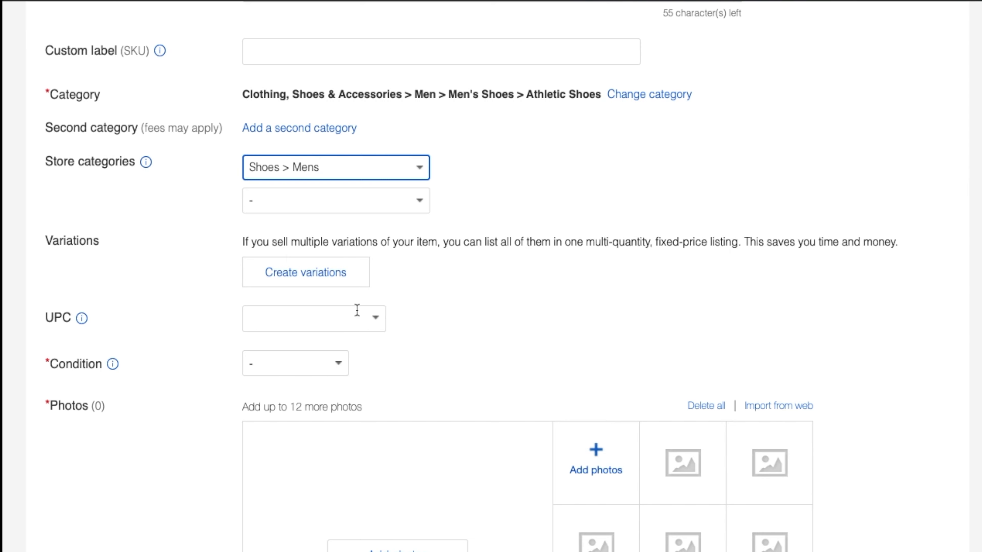
{"action": "scroll", "coordinate": [357, 310], "scroll_direction": "down", "scroll_amount": 3}
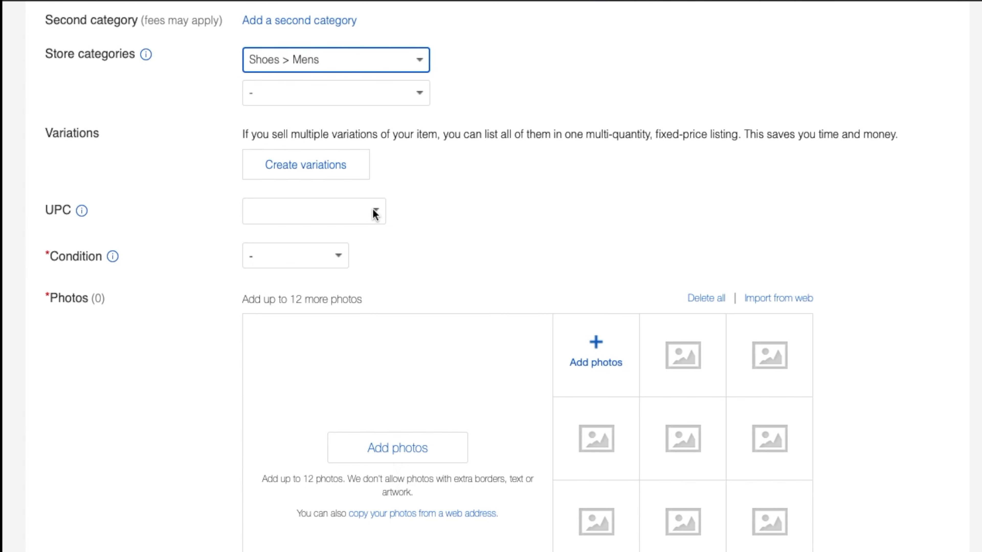
{"action": "left_click", "coordinate": [335, 259]}
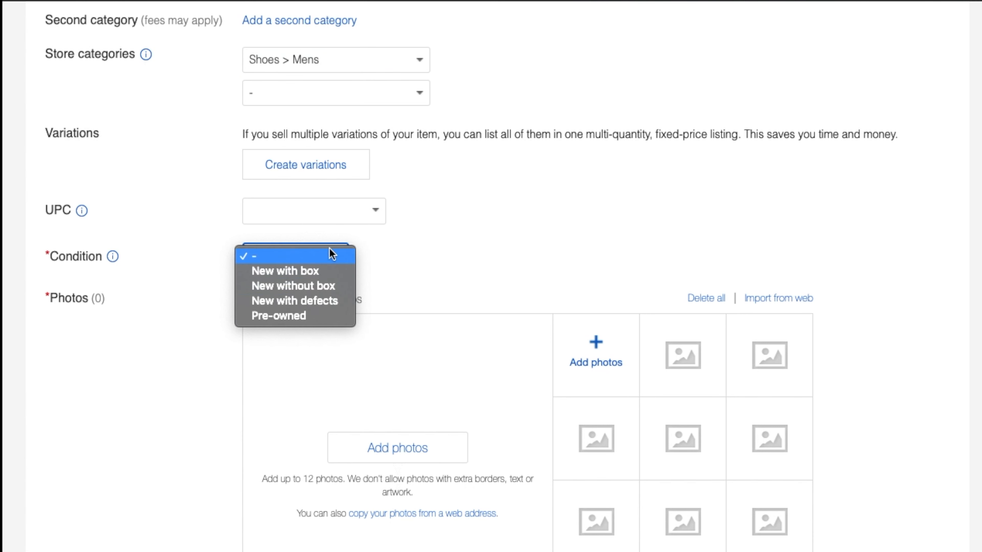
{"action": "left_click", "coordinate": [275, 316]}
{"action": "left_click", "coordinate": [295, 317]}
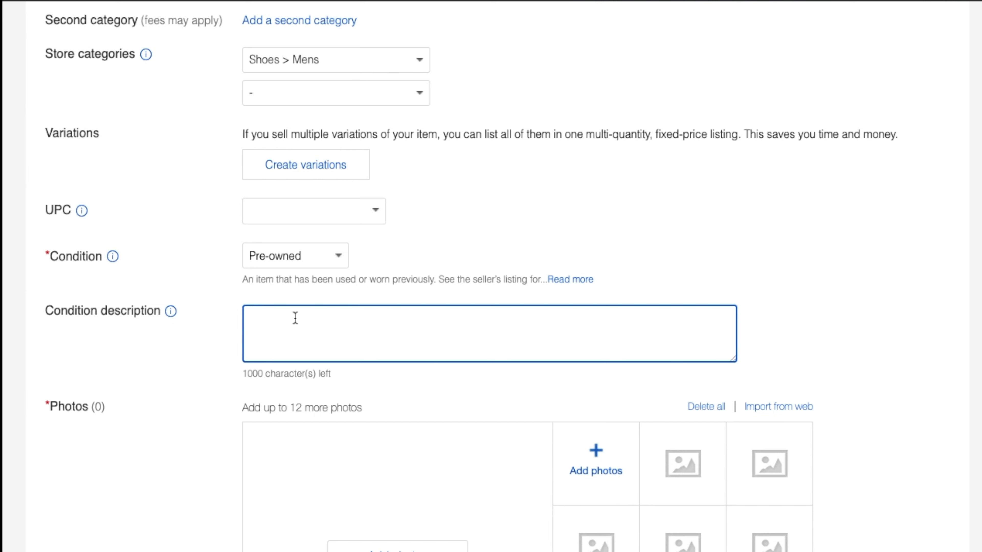
{"action": "type", "text": "Excellent pre-owned condition"}
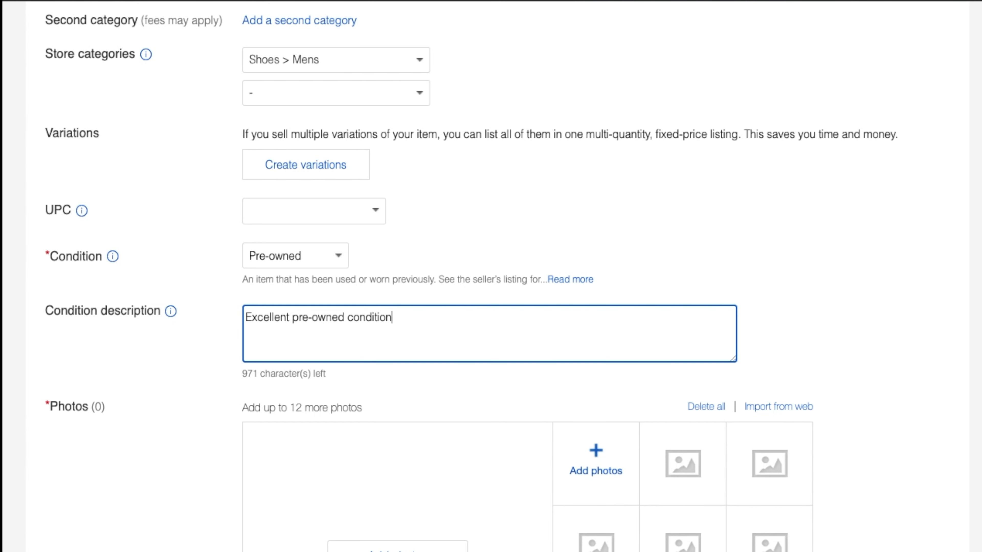
{"action": "type", "text": ", see pics."}
Add the ten shoe photos, make the angled view of the pair the main photo, and preview the size label photo.
{"action": "scroll", "coordinate": [178, 258], "scroll_direction": "down", "scroll_amount": 3}
{"action": "scroll", "coordinate": [177, 169], "scroll_direction": "down", "scroll_amount": 4}
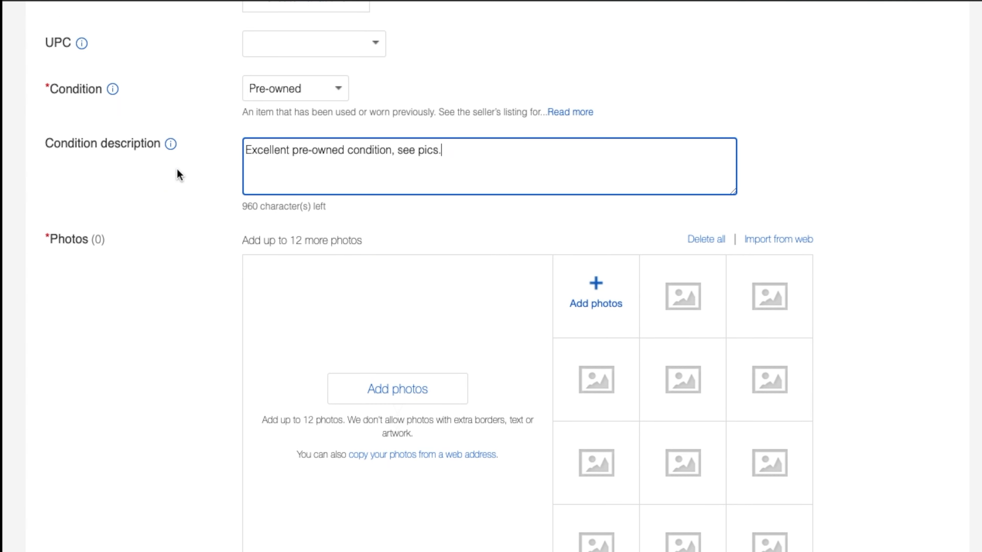
{"action": "left_click", "coordinate": [380, 301]}
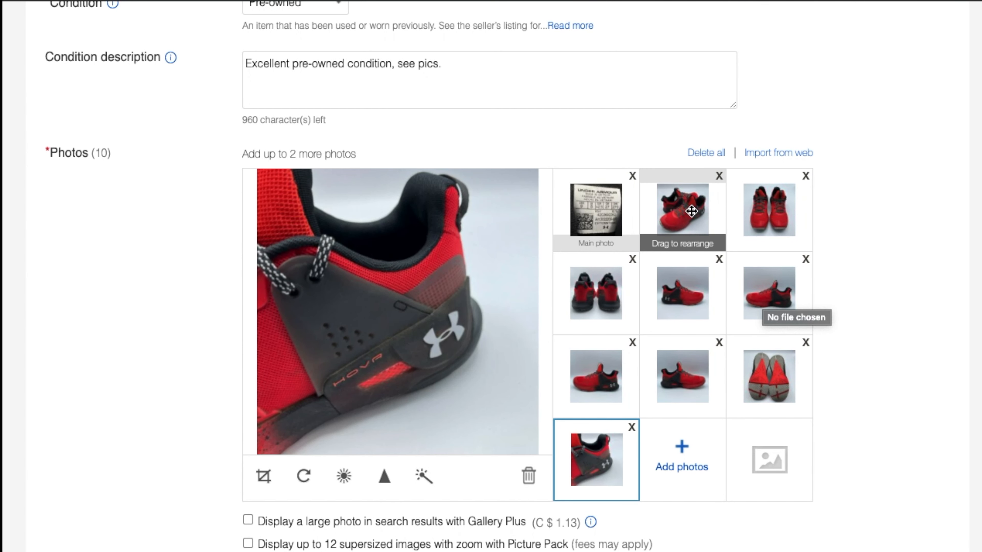
{"action": "left_click_drag", "start_coordinate": [691, 211], "coordinate": [612, 214]}
{"action": "left_click", "coordinate": [605, 212]}
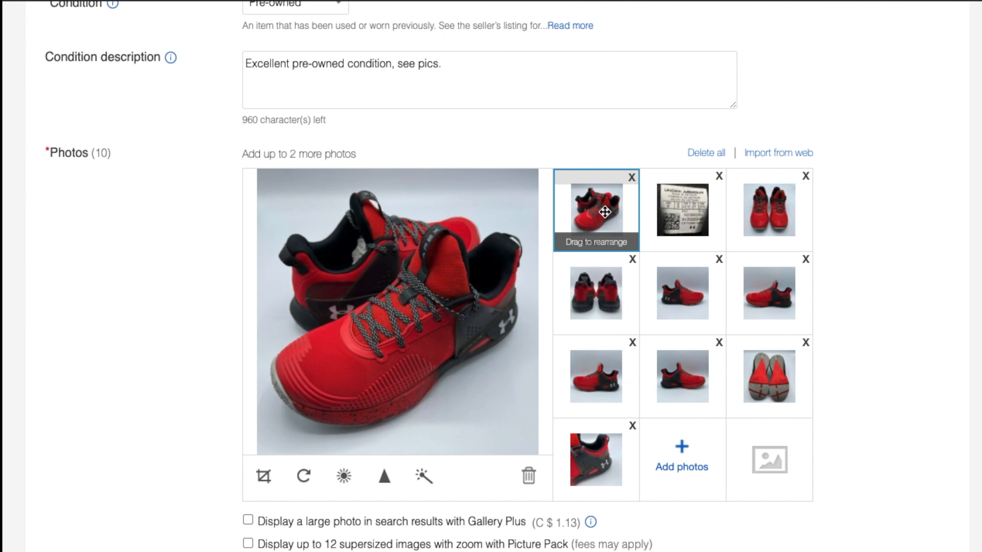
{"action": "left_click", "coordinate": [682, 216]}
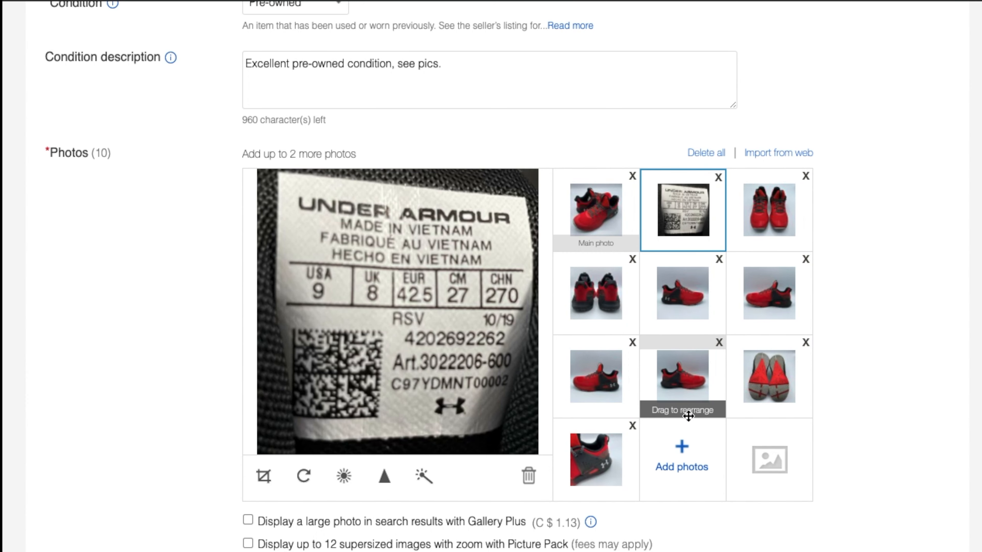
Set the required Color item specific to Red.
{"action": "scroll", "coordinate": [688, 415], "scroll_direction": "down", "scroll_amount": 3}
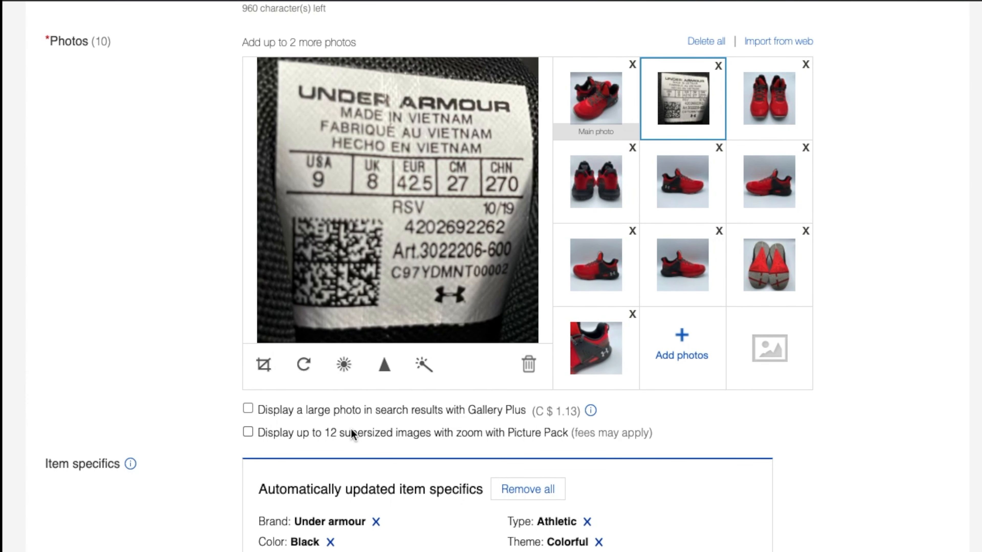
{"action": "scroll", "coordinate": [351, 428], "scroll_direction": "down", "scroll_amount": 8}
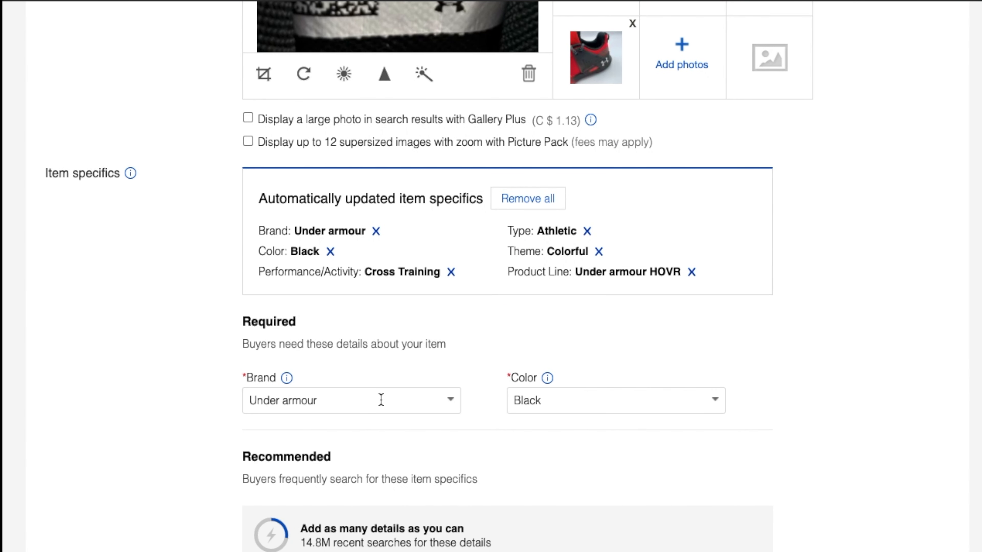
{"action": "scroll", "coordinate": [371, 388], "scroll_direction": "down", "scroll_amount": 1}
{"action": "left_click_drag", "start_coordinate": [572, 350], "coordinate": [506, 354]}
{"action": "type", "text": "Red"}
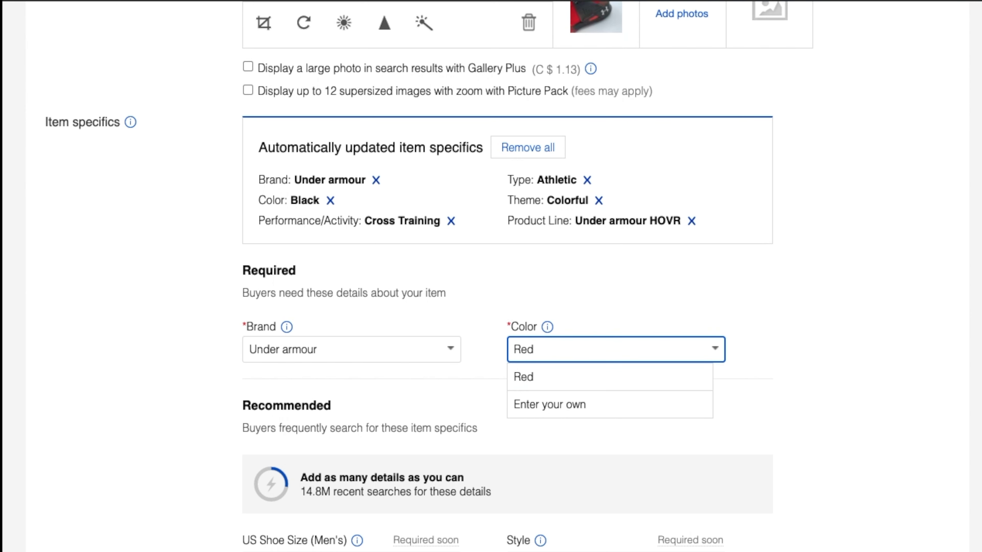
{"action": "scroll", "coordinate": [505, 348], "scroll_direction": "down", "scroll_amount": 2}
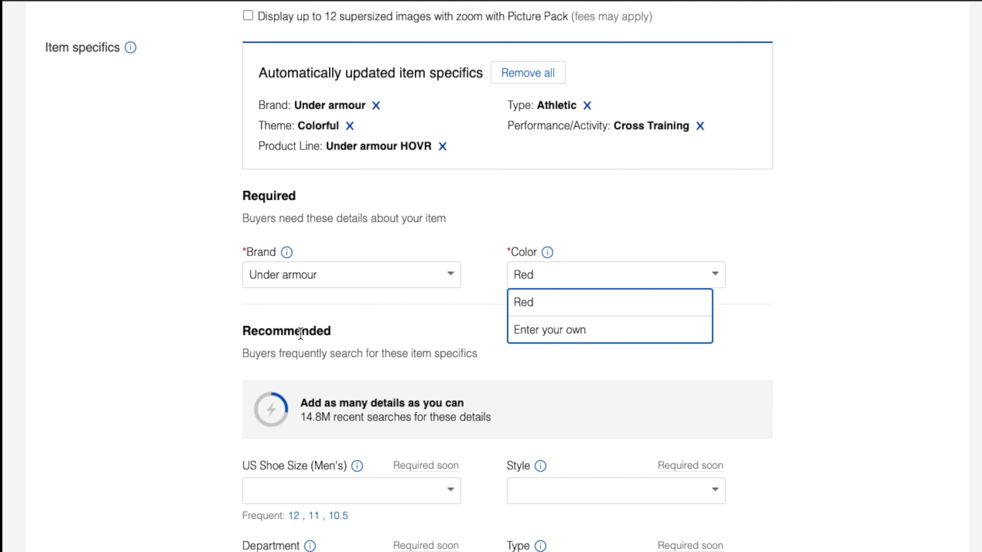
Set the US men's shoe size to 9 and the style to "Cross Trainers" in the recommended item specifics.
{"action": "scroll", "coordinate": [301, 334], "scroll_direction": "down", "scroll_amount": 5}
{"action": "scroll", "coordinate": [300, 336], "scroll_direction": "down", "scroll_amount": 1}
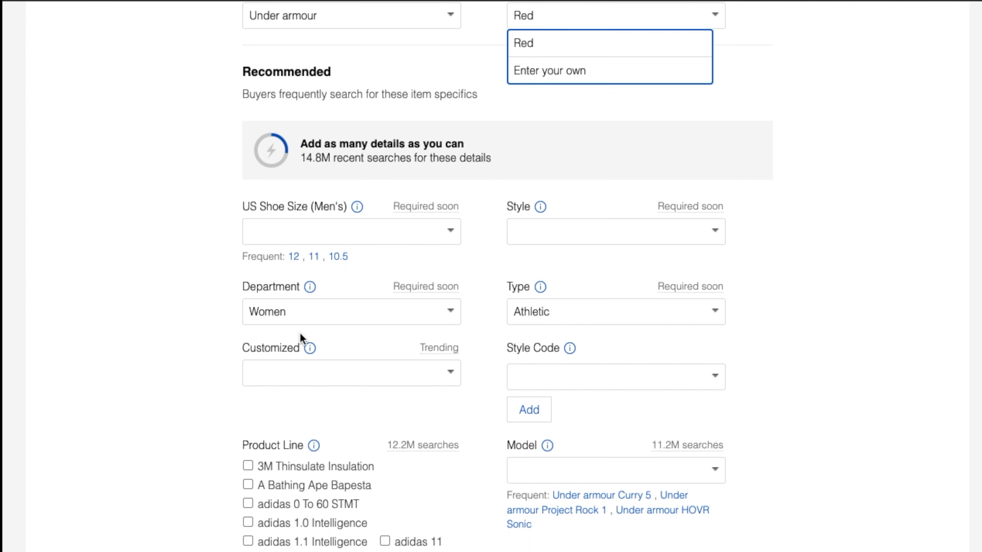
{"action": "left_click", "coordinate": [397, 231]}
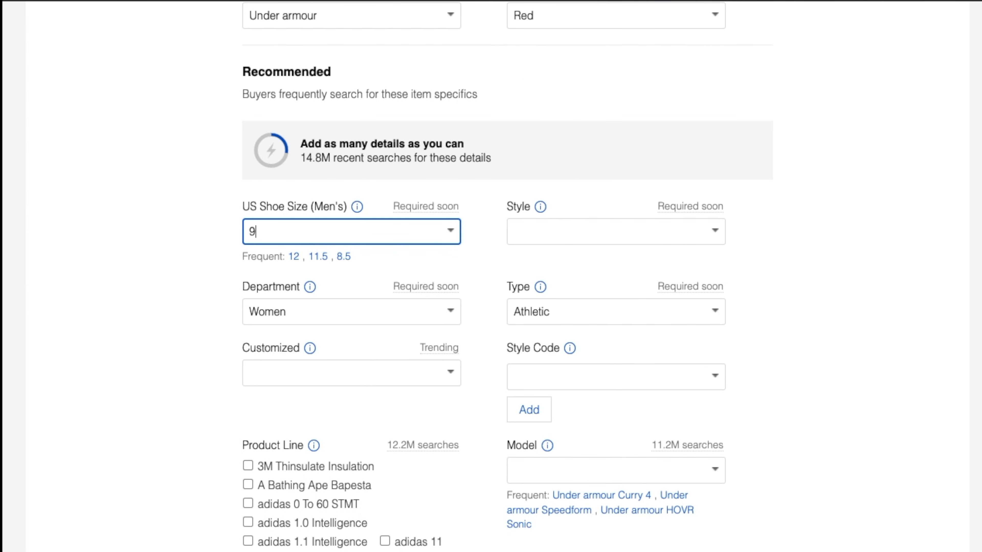
{"action": "type", "text": "9"}
{"action": "left_click", "coordinate": [285, 258]}
{"action": "left_click", "coordinate": [654, 234]}
{"action": "type", "text": "Cro"}
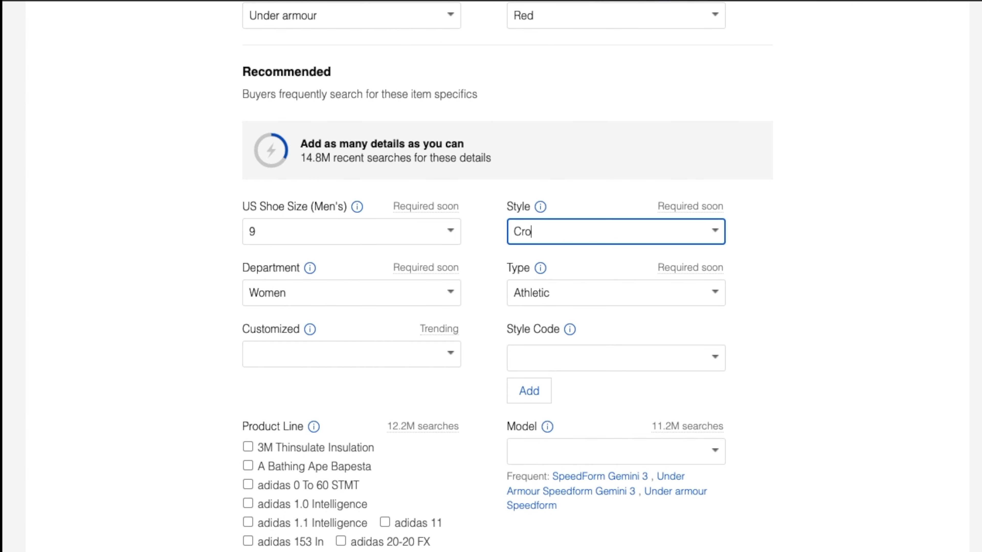
{"action": "type", "text": "ss Trainers"}
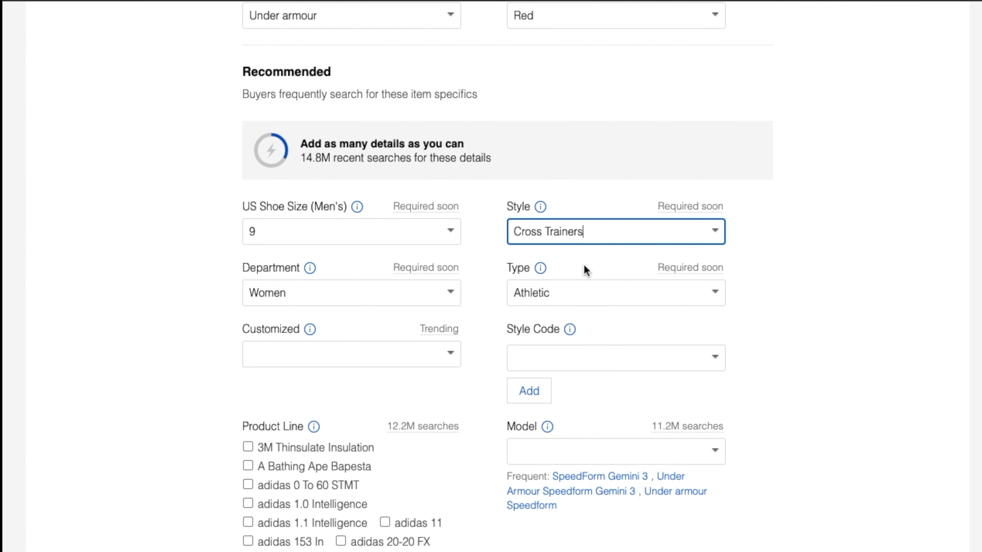
Set the Department item specific to Men and Customized to No.
{"action": "left_click", "coordinate": [328, 293]}
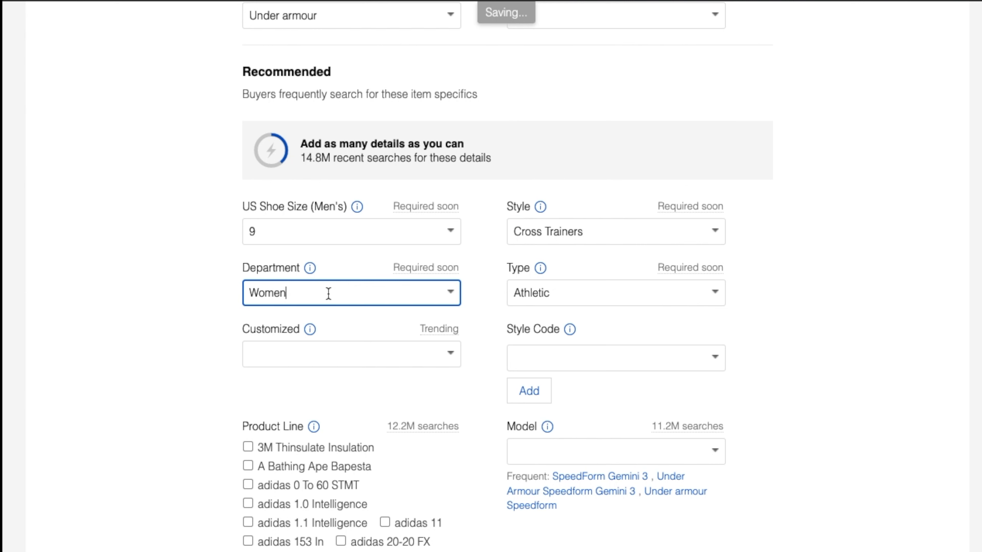
{"action": "left_click", "coordinate": [449, 296]}
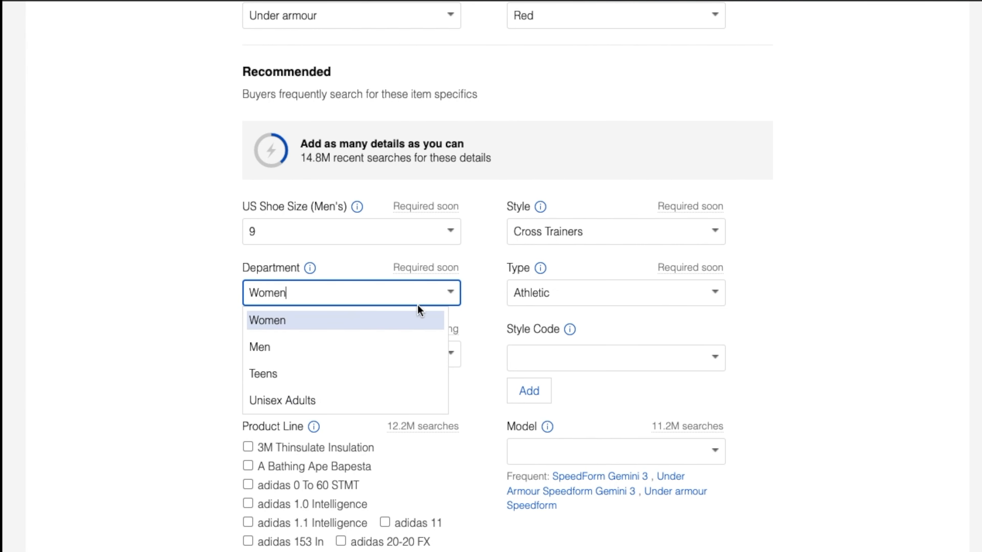
{"action": "left_click", "coordinate": [271, 351]}
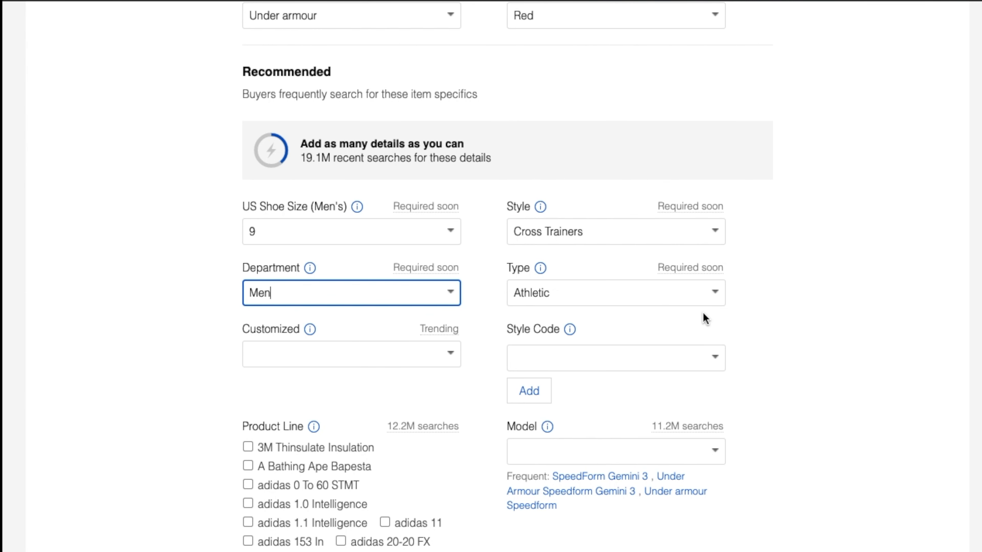
{"action": "left_click", "coordinate": [716, 295]}
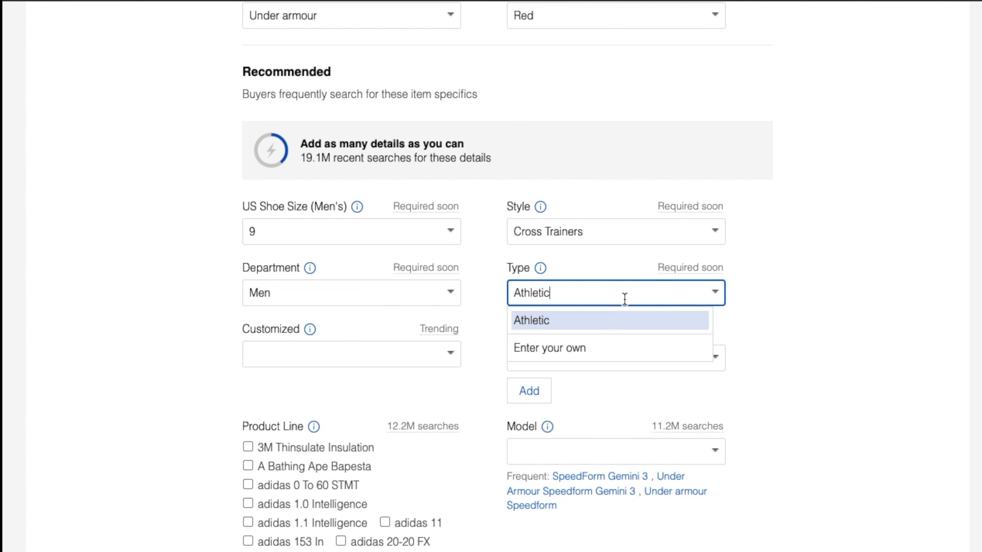
{"action": "left_click", "coordinate": [164, 293]}
{"action": "left_click", "coordinate": [329, 357]}
{"action": "left_click", "coordinate": [448, 355]}
{"action": "left_click", "coordinate": [448, 355]}
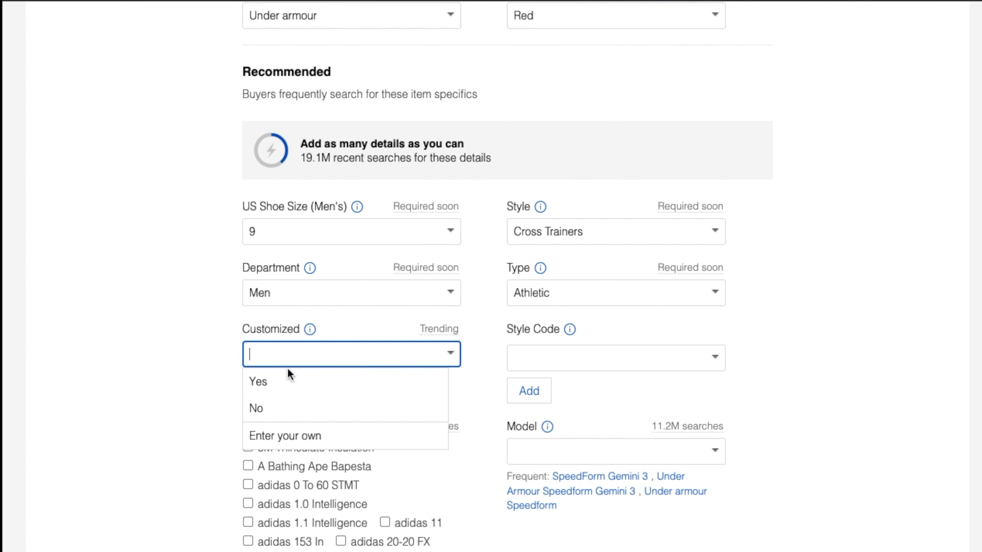
{"action": "left_click", "coordinate": [255, 407]}
{"action": "left_click", "coordinate": [715, 358]}
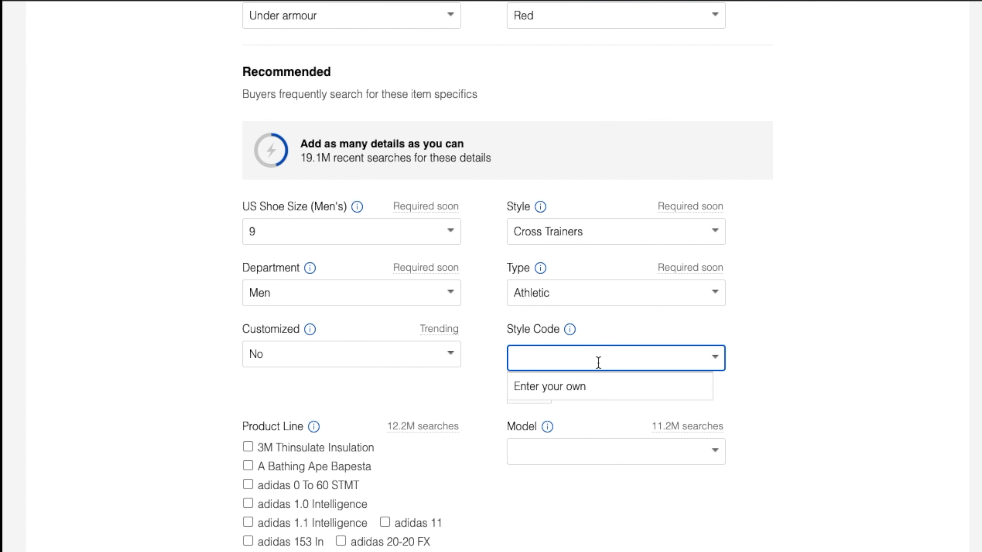
{"action": "type", "text": "30"}
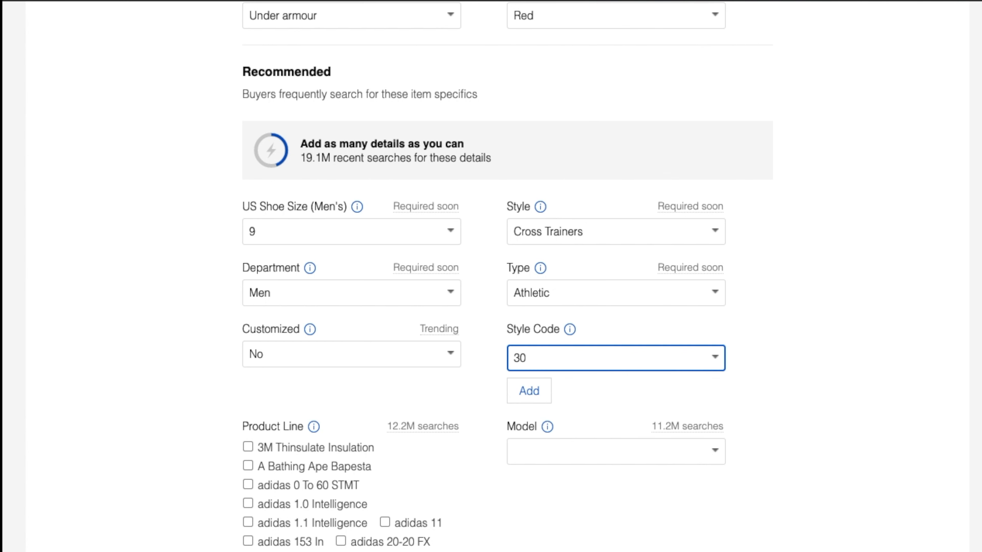
{"action": "type", "text": "22206-600"}
Enter "Under Armour HOVR Apex" as the Model in the recommended item specifics.
{"action": "scroll", "coordinate": [602, 399], "scroll_direction": "down", "scroll_amount": 3}
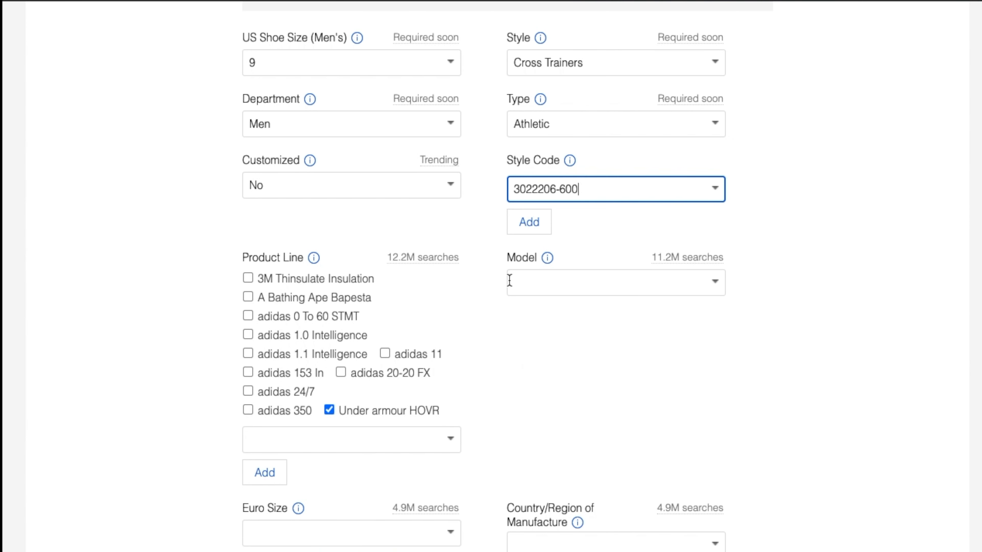
{"action": "left_click", "coordinate": [694, 286]}
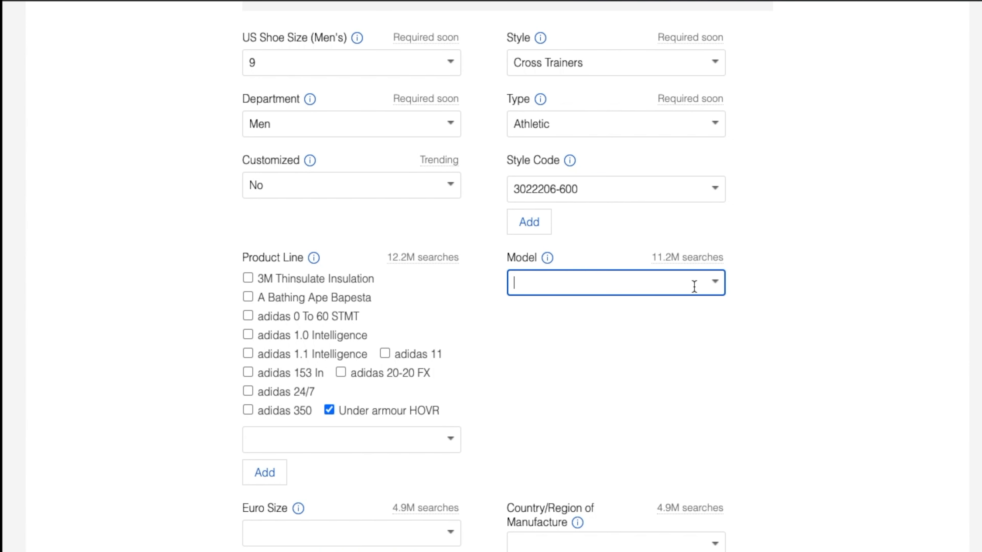
{"action": "type", "text": "Under"}
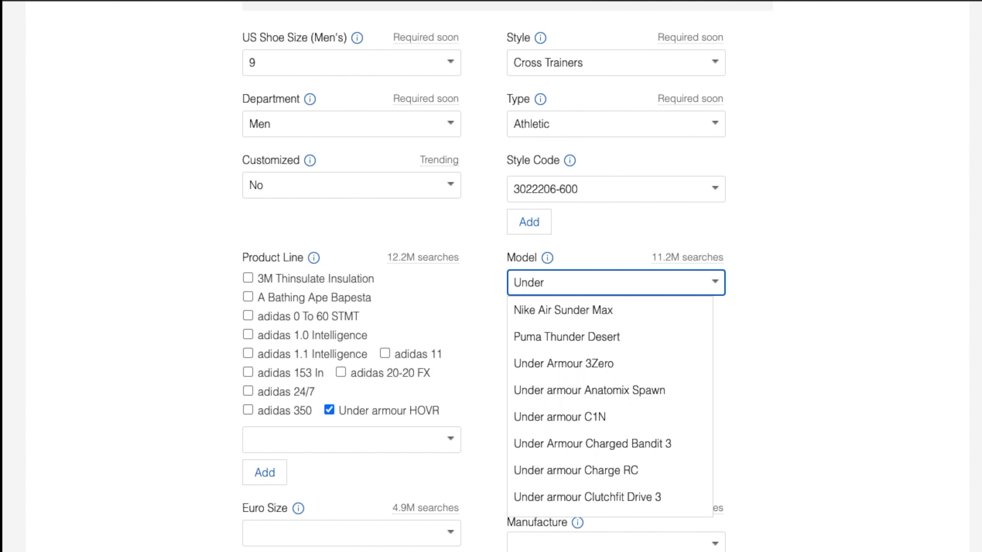
{"action": "type", "text": " Armou"}
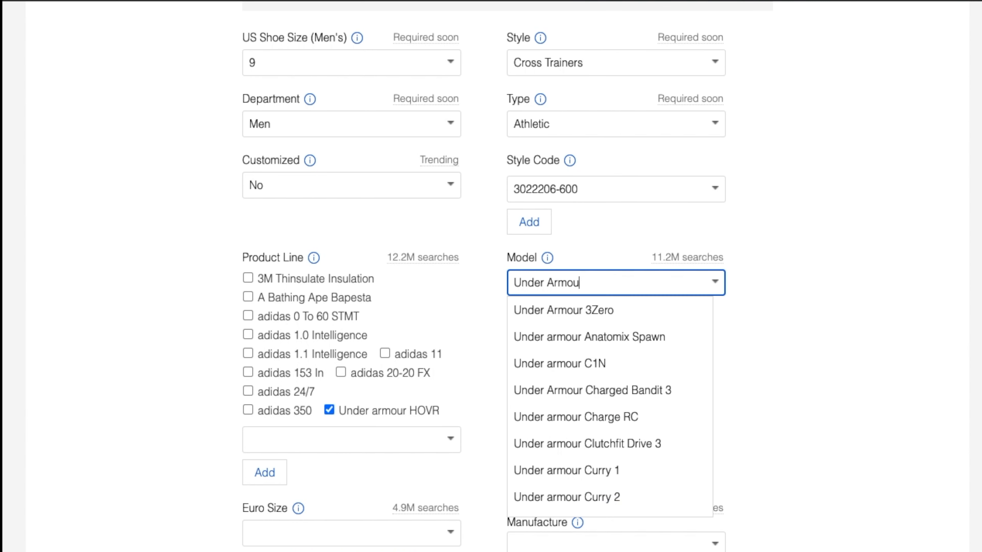
{"action": "type", "text": "r HOVR"}
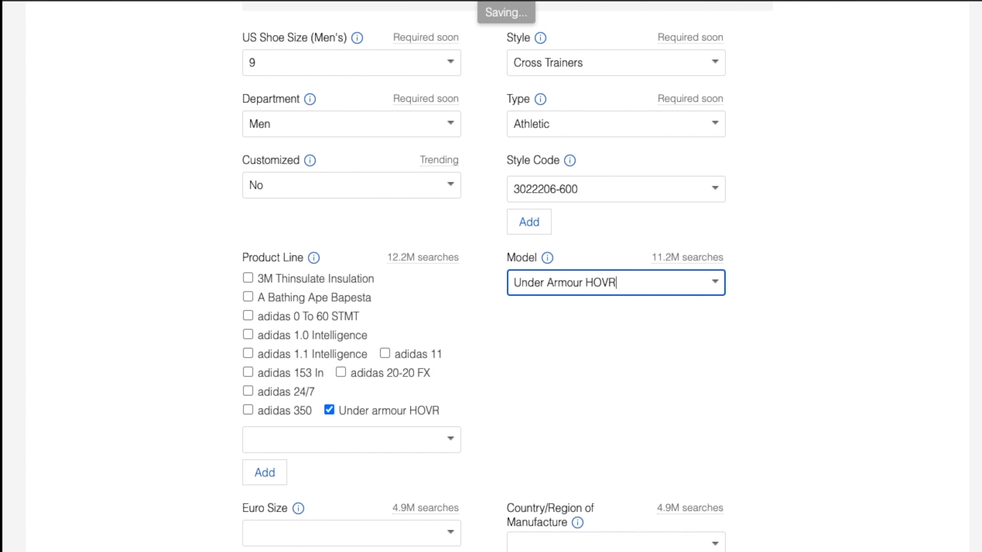
{"action": "type", "text": " Apex"}
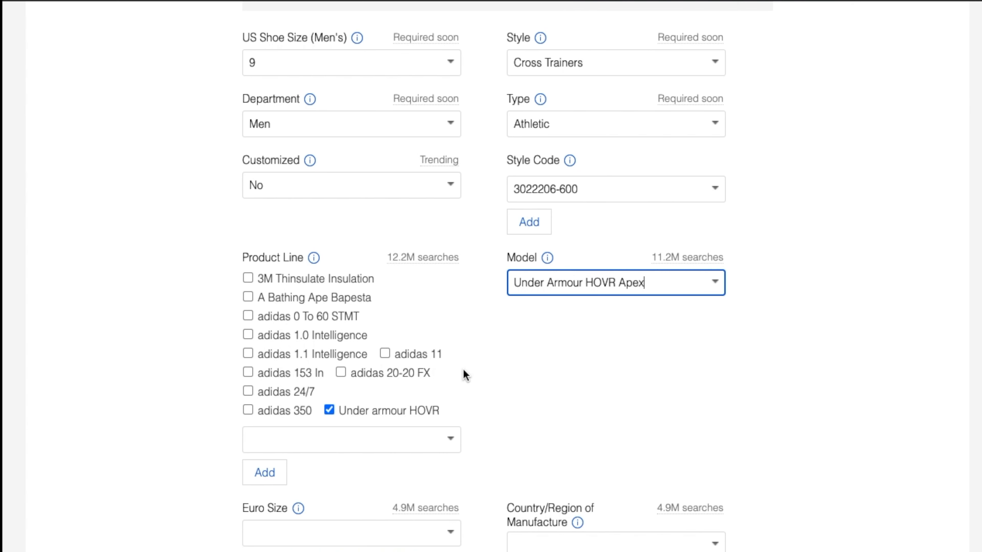
Set the Euro Size item specific to EUR 42.5 and the Country/Region of Manufacture to Vietnam.
{"action": "scroll", "coordinate": [415, 386], "scroll_direction": "down", "scroll_amount": 3}
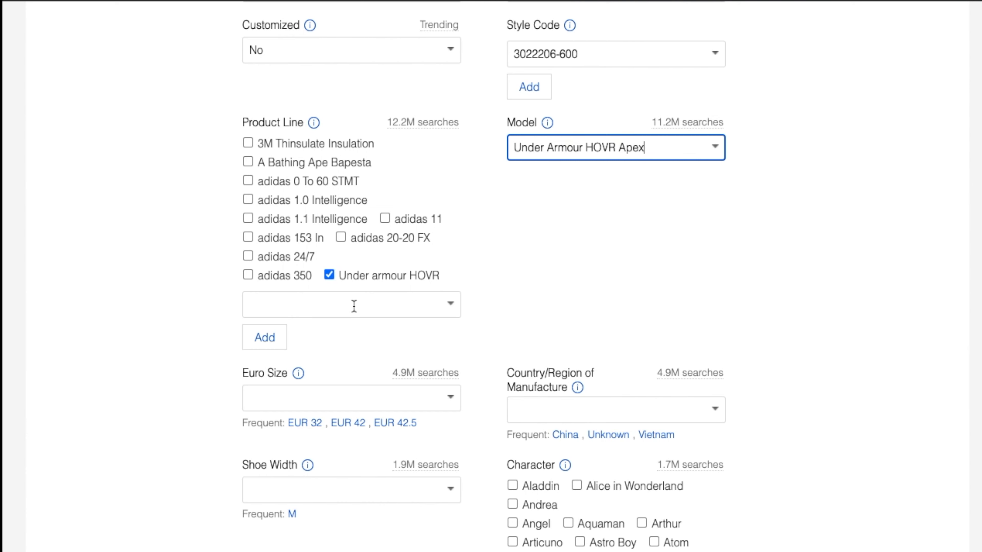
{"action": "scroll", "coordinate": [419, 297], "scroll_direction": "down", "scroll_amount": 2}
{"action": "left_click", "coordinate": [372, 319]}
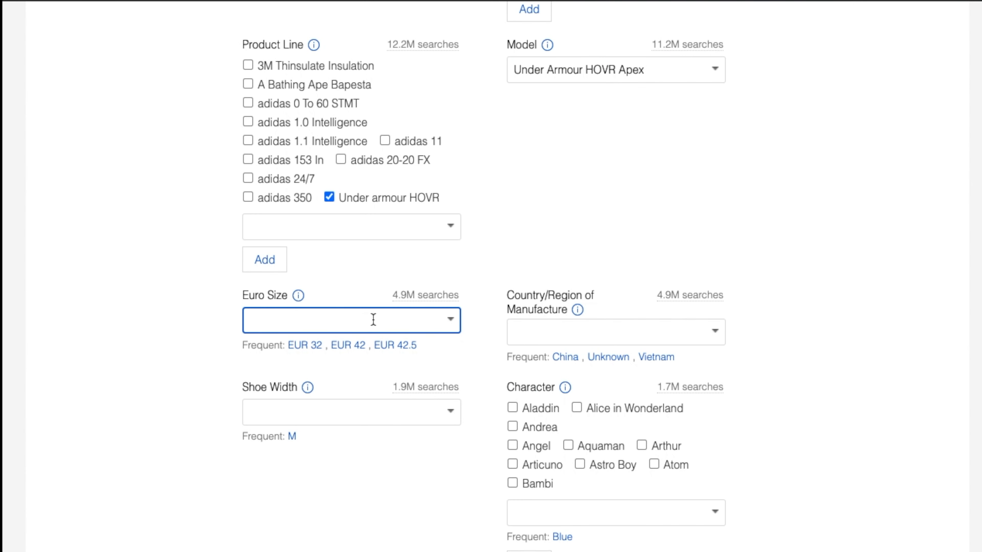
{"action": "type", "text": "42."}
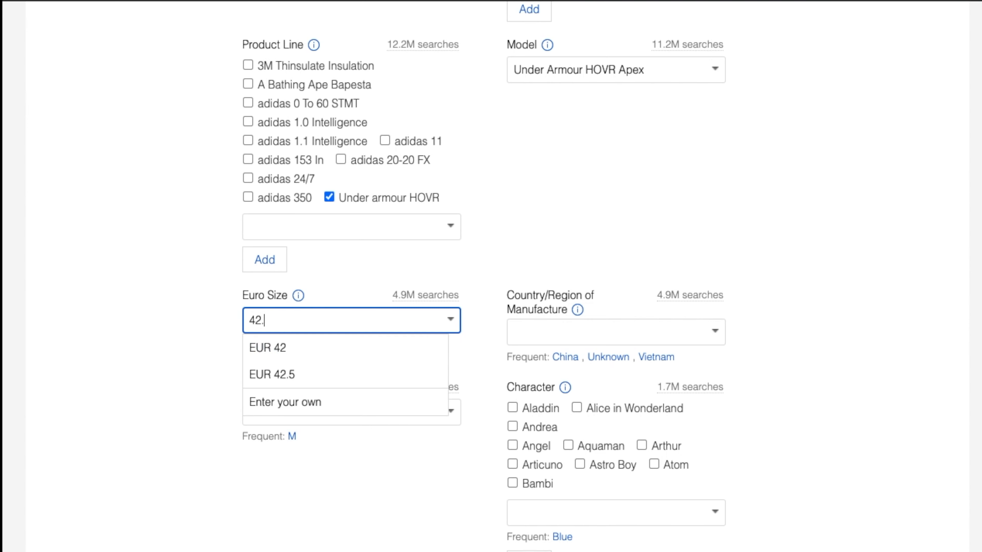
{"action": "left_click", "coordinate": [288, 350]}
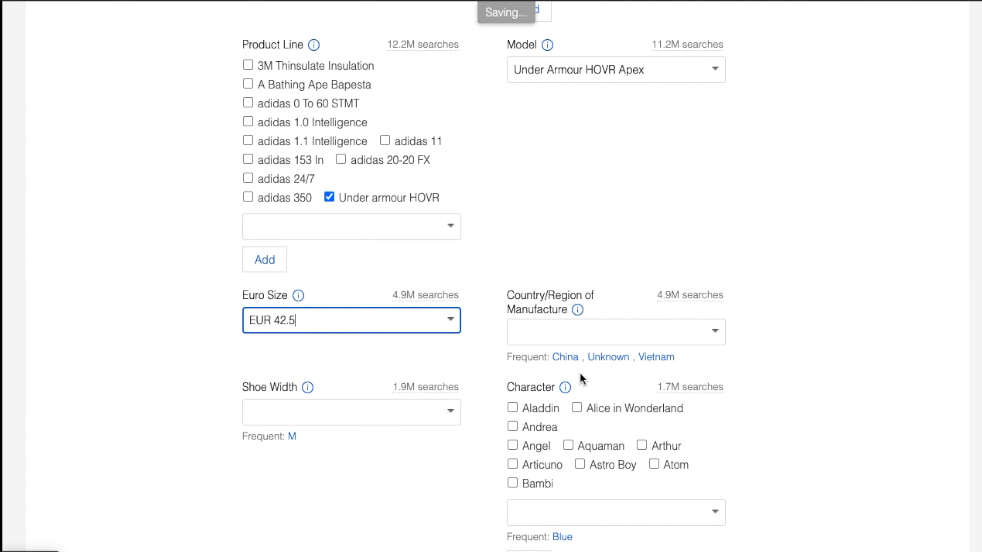
{"action": "left_click", "coordinate": [651, 331]}
{"action": "type", "text": "viet"}
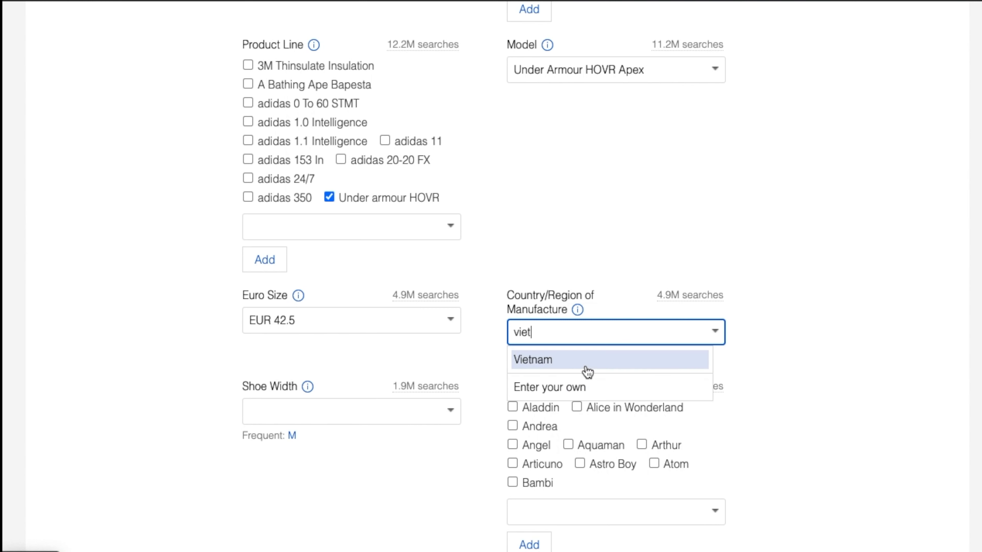
{"action": "left_click", "coordinate": [551, 371]}
Set the Shoe Width item specific to Standard.
{"action": "scroll", "coordinate": [644, 424], "scroll_direction": "down", "scroll_amount": 3}
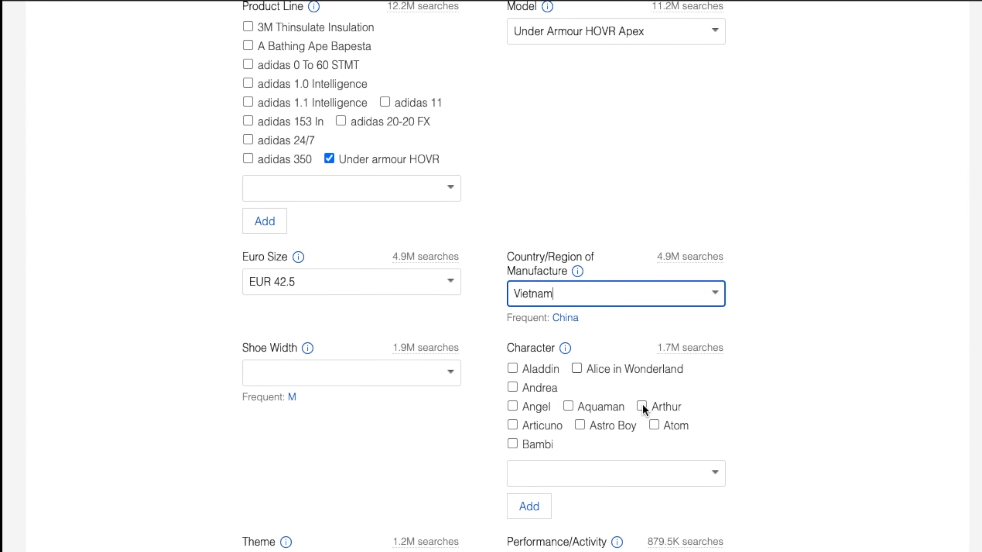
{"action": "left_click", "coordinate": [380, 319]}
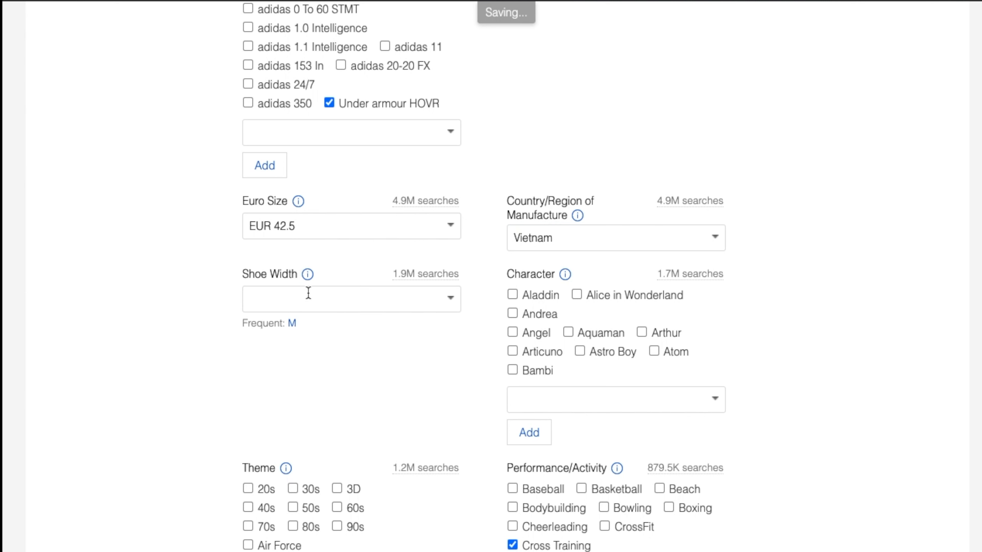
{"action": "left_click", "coordinate": [299, 298]}
{"action": "type", "text": "S"}
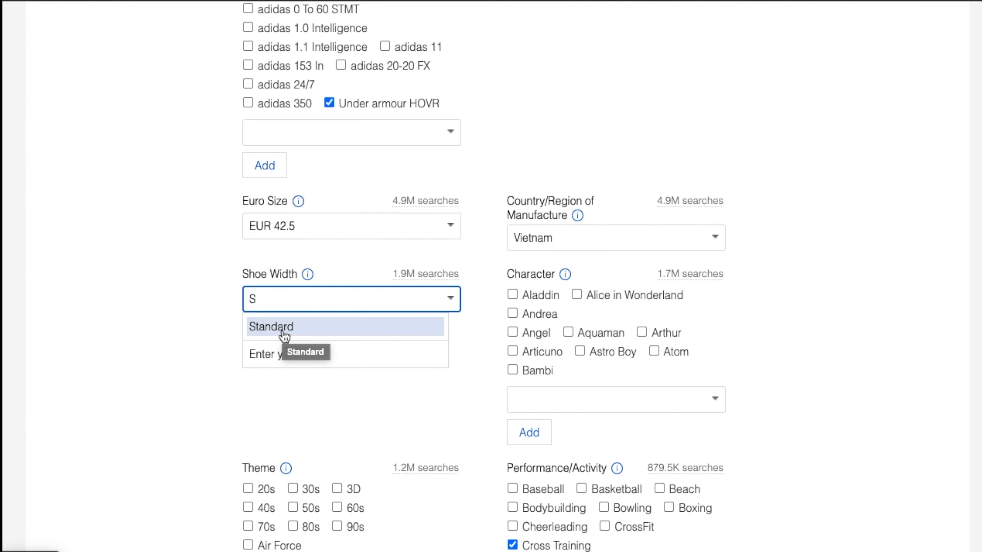
{"action": "left_click", "coordinate": [199, 331]}
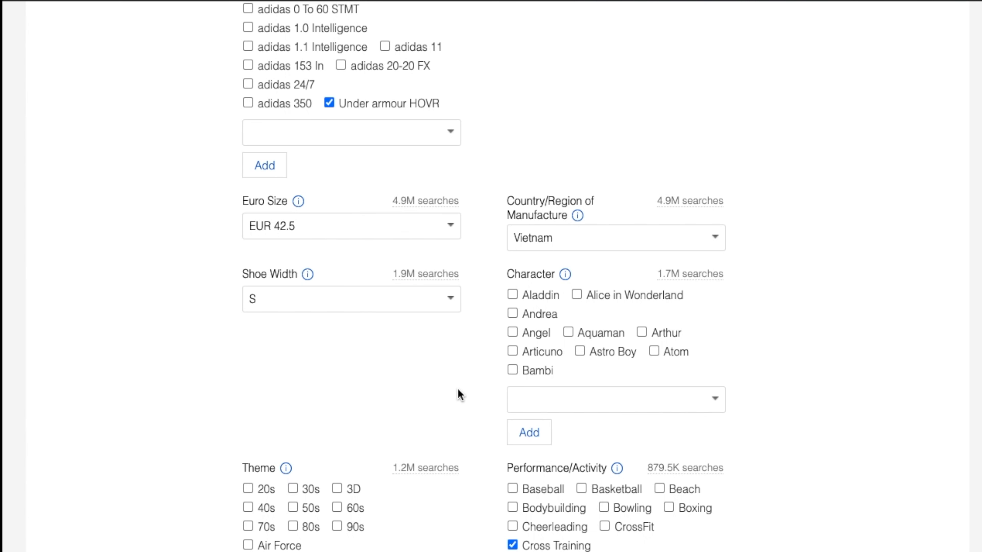
{"action": "left_click", "coordinate": [320, 309]}
{"action": "type", "text": "tan"}
{"action": "left_click", "coordinate": [269, 331]}
{"action": "left_click", "coordinate": [193, 366]}
Add N/A as a custom value for the Character item specific.
{"action": "left_click", "coordinate": [660, 400]}
{"action": "type", "text": "N/A"}
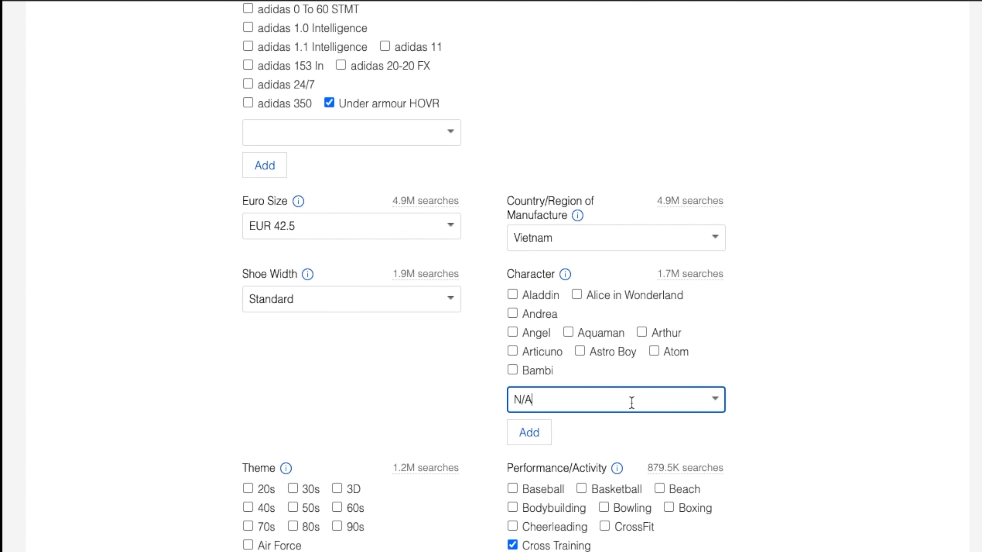
{"action": "left_click", "coordinate": [528, 440]}
Replace the unadded Theme entry with N/A and add it as the Theme item specific.
{"action": "scroll", "coordinate": [326, 399], "scroll_direction": "down", "scroll_amount": 4}
{"action": "scroll", "coordinate": [327, 399], "scroll_direction": "down", "scroll_amount": 2}
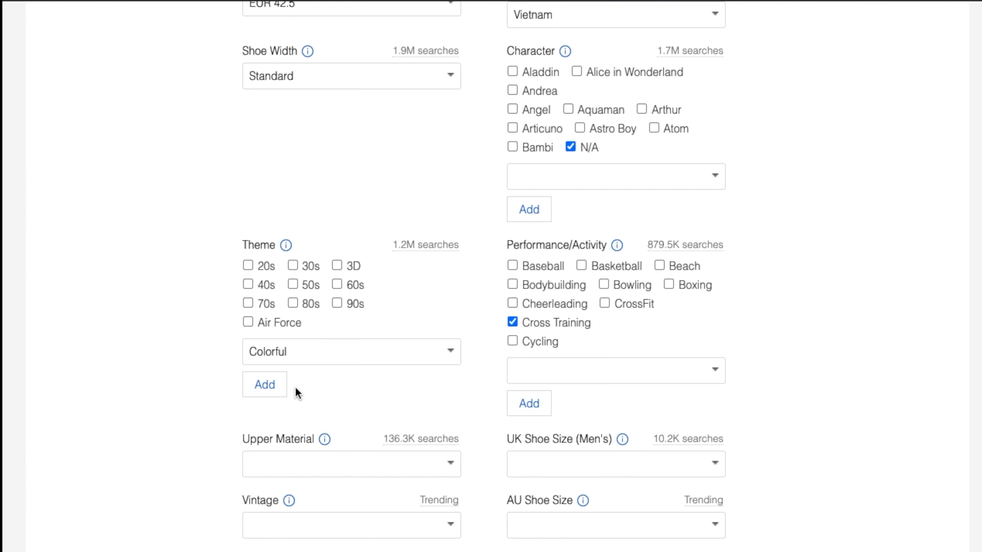
{"action": "left_click", "coordinate": [314, 349]}
{"action": "double_click", "coordinate": [282, 350]}
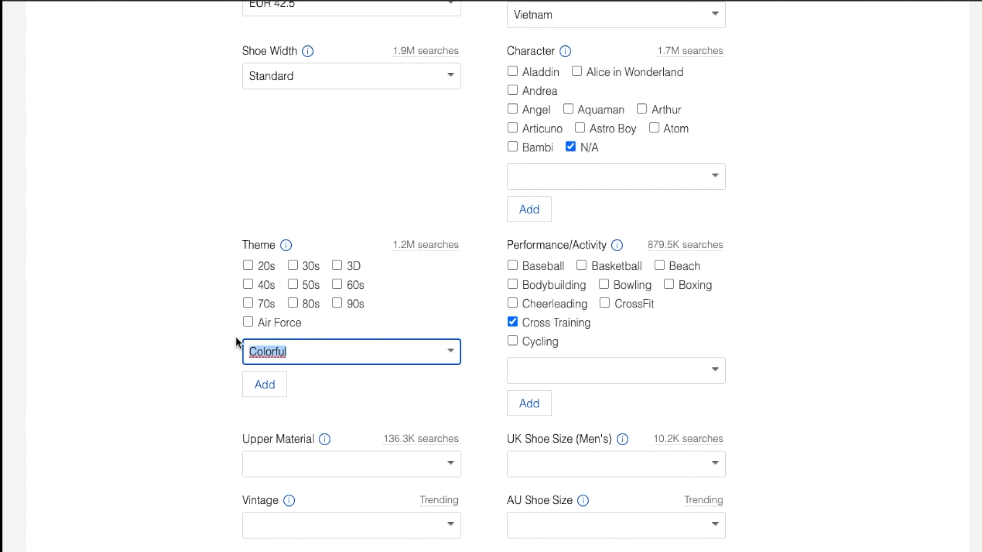
{"action": "type", "text": "N/A"}
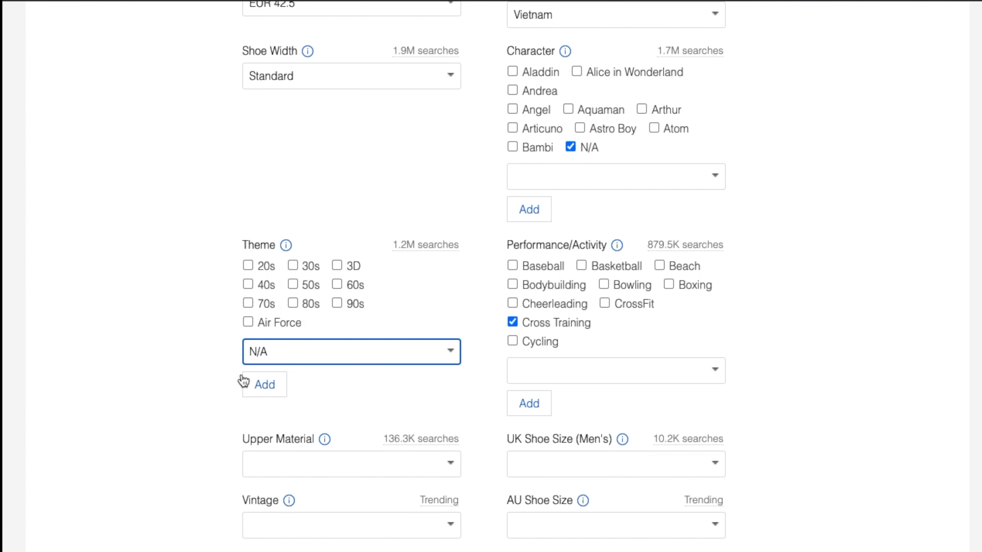
{"action": "left_click", "coordinate": [273, 389]}
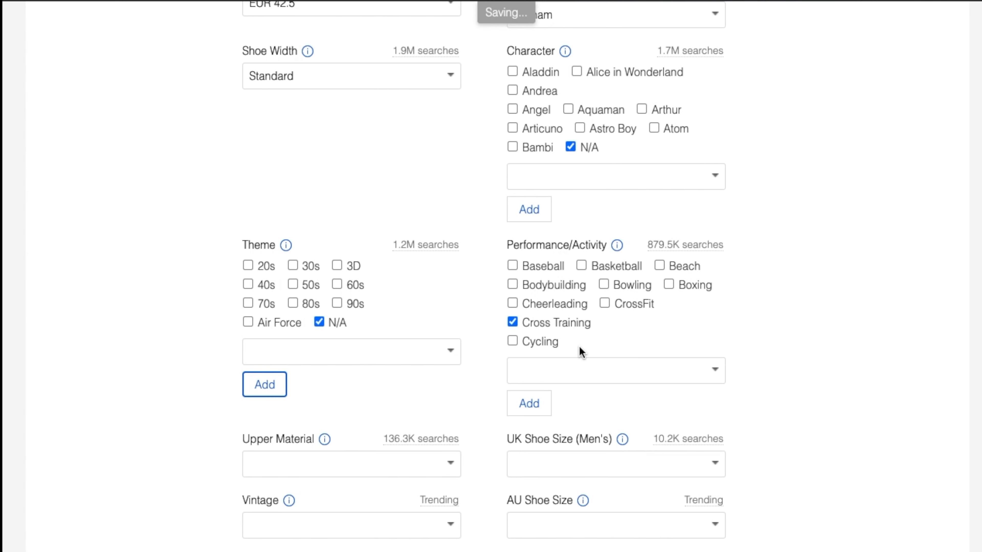
Set the Upper Material item specific to Synthetic.
{"action": "scroll", "coordinate": [567, 357], "scroll_direction": "down", "scroll_amount": 4}
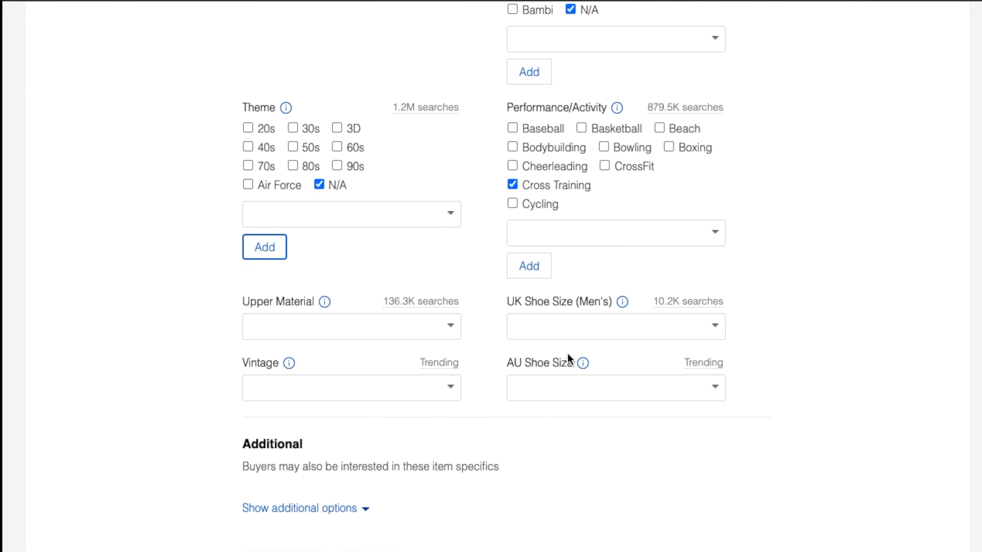
{"action": "left_click", "coordinate": [355, 334]}
{"action": "type", "text": "Synthet"}
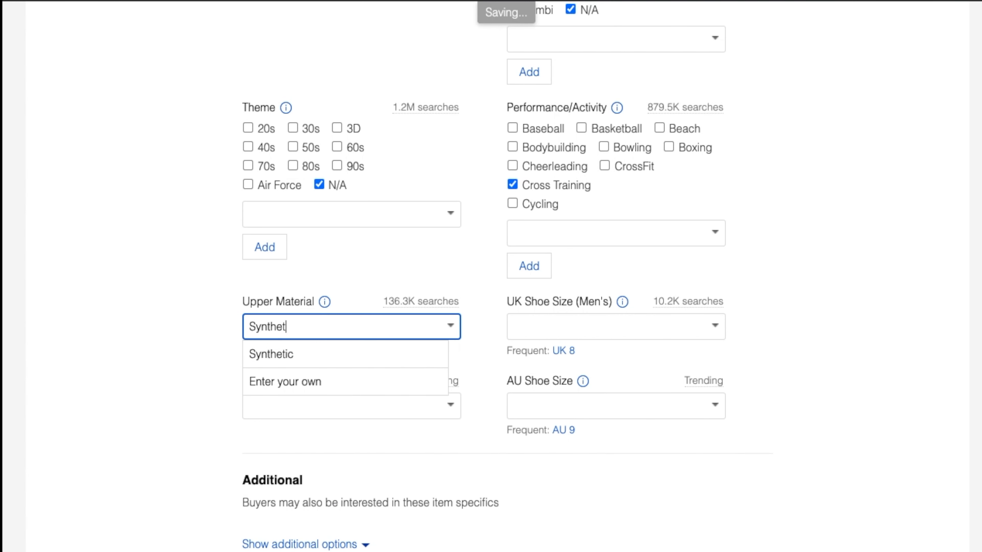
{"action": "key", "text": "BackSpace"}
{"action": "type", "text": "t"}
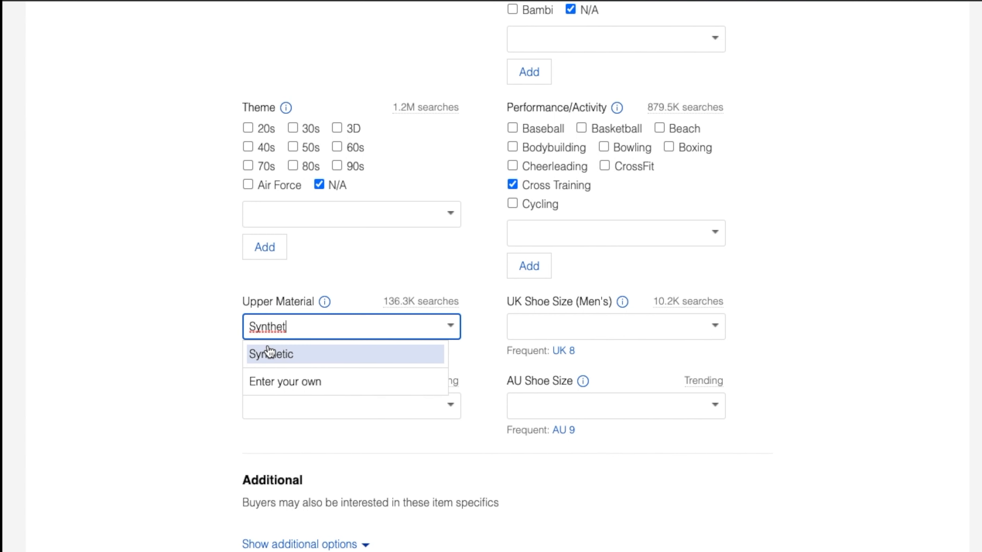
{"action": "left_click", "coordinate": [269, 352]}
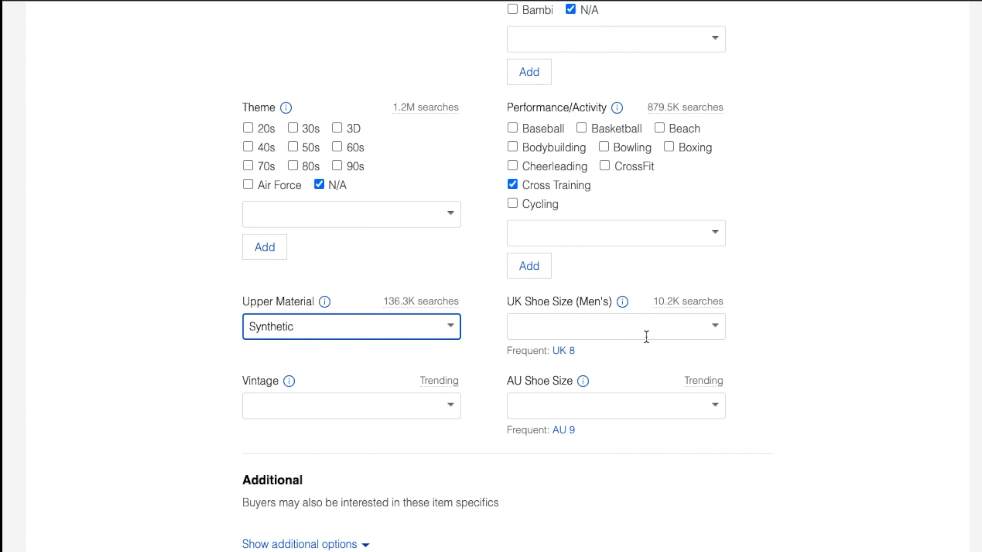
Set the men's UK shoe size to UK 8 and the Vintage item specific to No.
{"action": "left_click", "coordinate": [640, 335]}
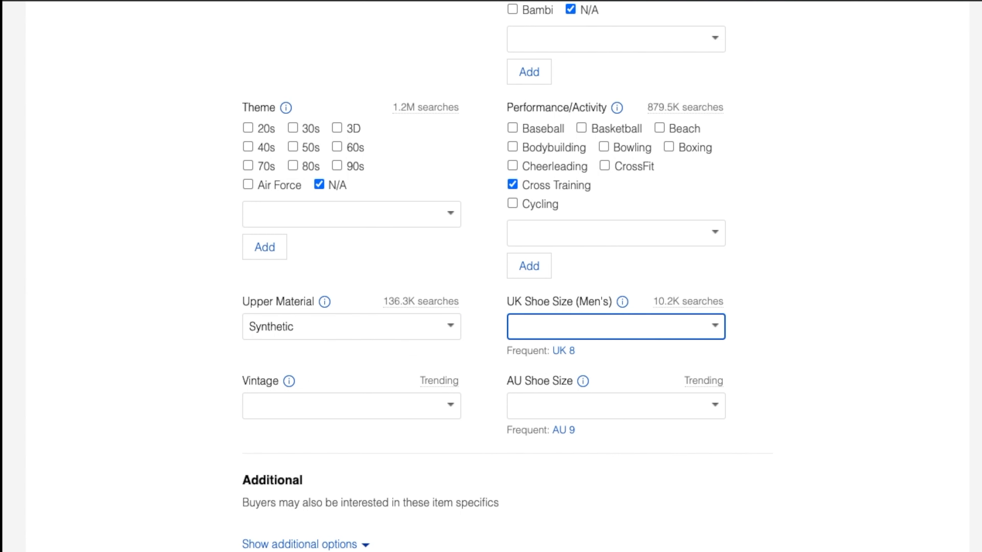
{"action": "type", "text": "8"}
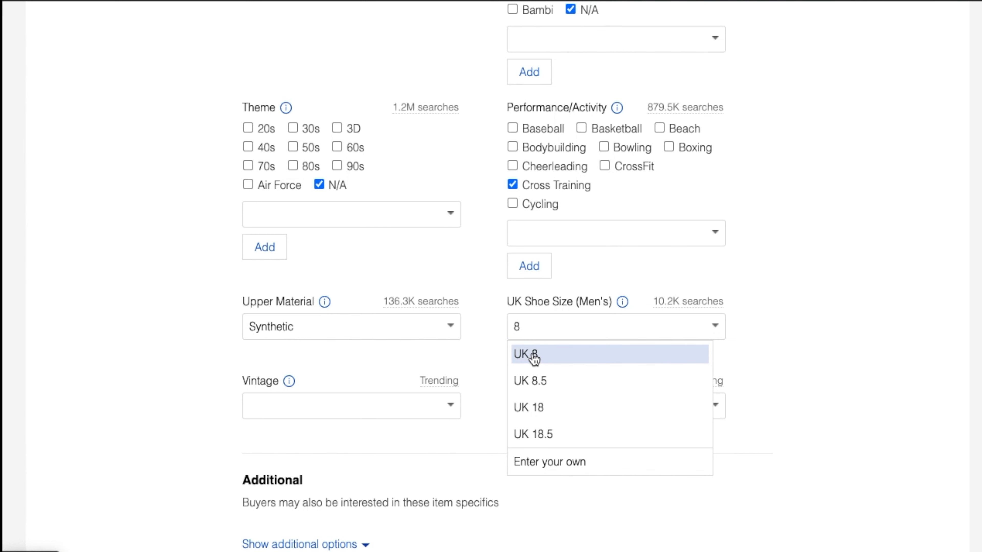
{"action": "left_click", "coordinate": [534, 359]}
{"action": "left_click", "coordinate": [296, 408]}
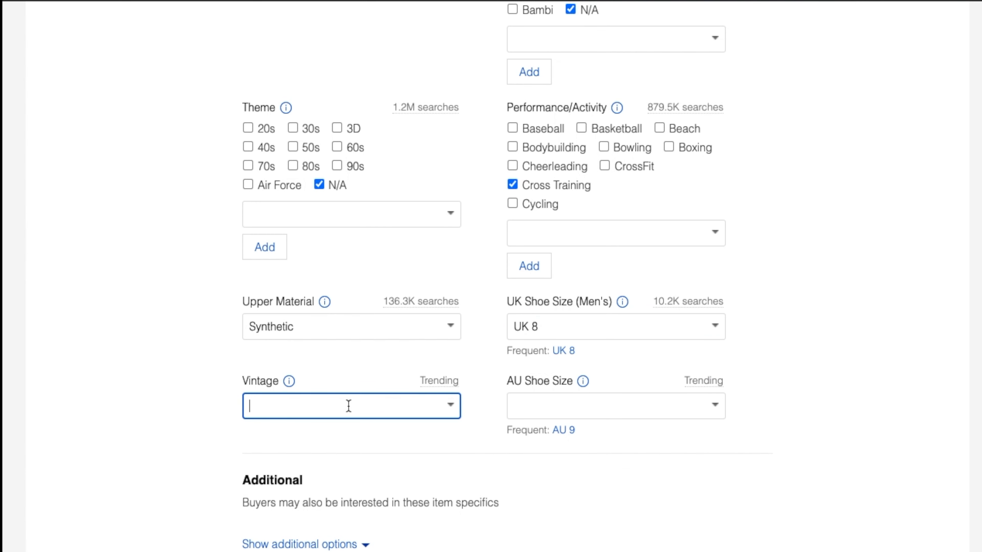
{"action": "left_click", "coordinate": [450, 388]}
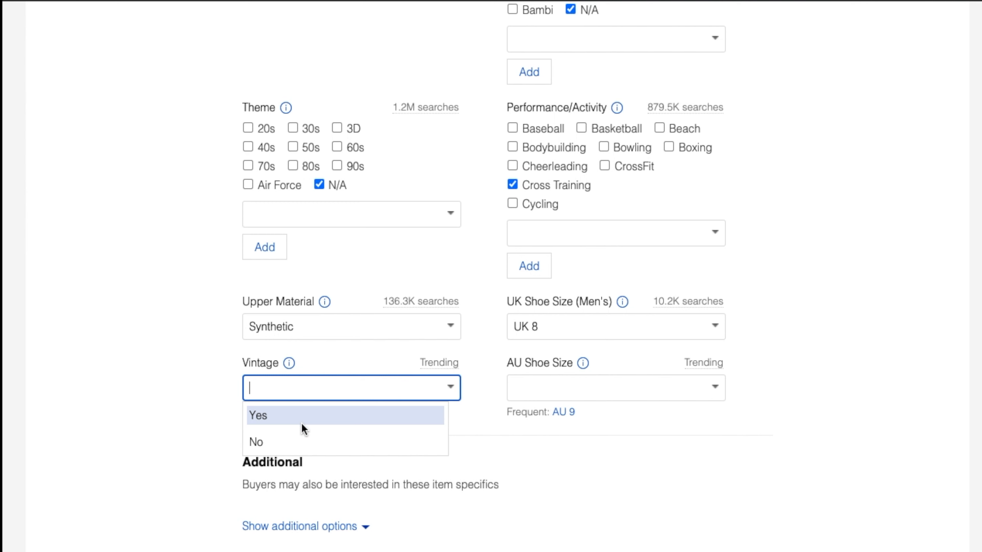
{"action": "left_click", "coordinate": [275, 443]}
Enter N/A as the AU Shoe Size.
{"action": "left_click", "coordinate": [690, 388]}
{"action": "type", "text": "N/A"}
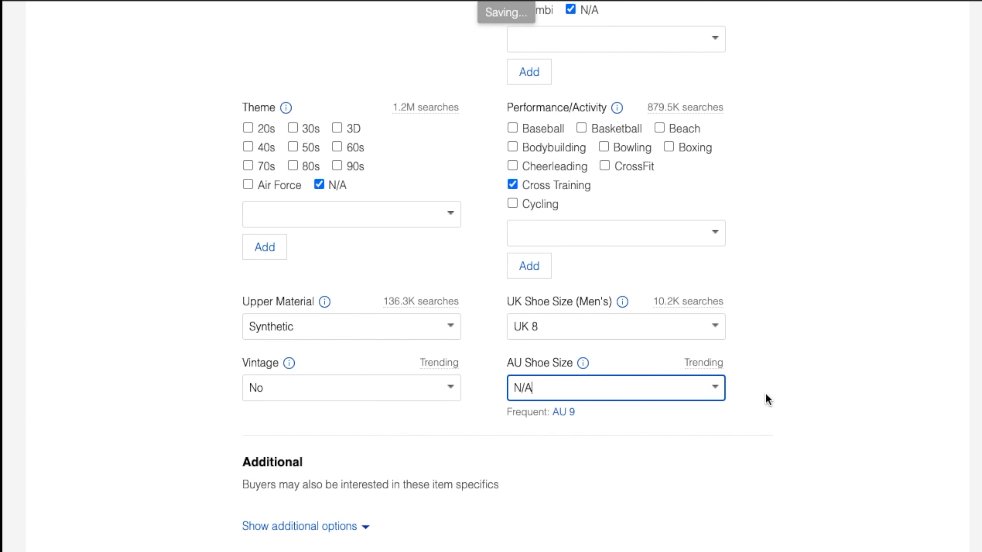
{"action": "key", "text": "Tab"}
Copy the complete description text from the existing NASCAR leather jacket listing into the new listing's item description.
{"action": "scroll", "coordinate": [603, 392], "scroll_direction": "down", "scroll_amount": 5}
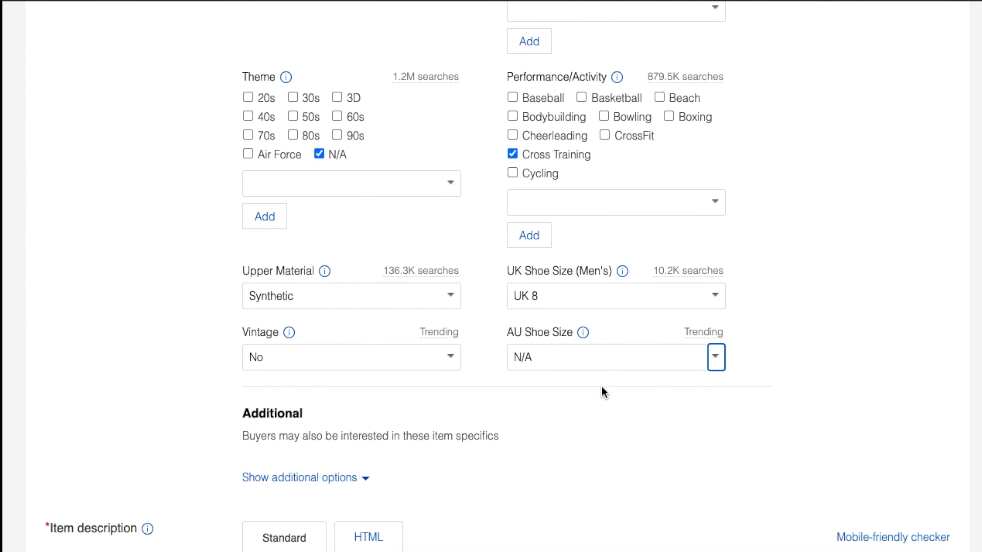
{"action": "scroll", "coordinate": [340, 365], "scroll_direction": "down", "scroll_amount": 4}
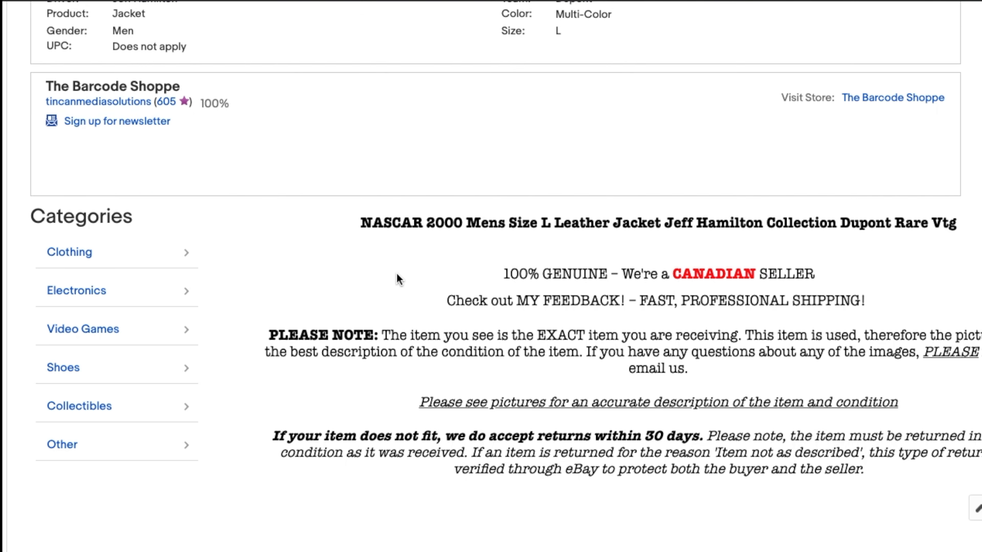
{"action": "left_click_drag", "start_coordinate": [362, 221], "coordinate": [840, 504]}
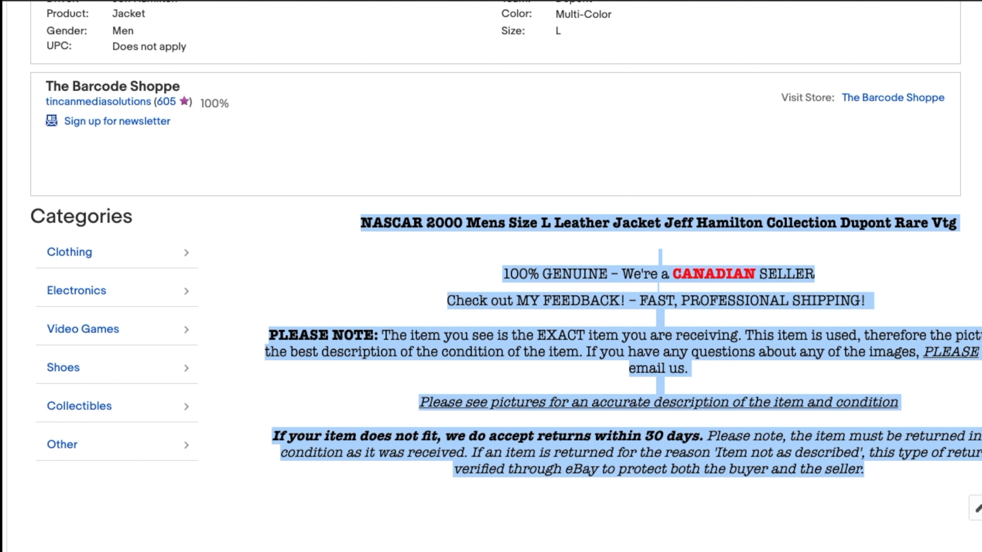
{"action": "left_click", "coordinate": [271, 0]}
{"action": "left_click", "coordinate": [423, 356]}
{"action": "key", "text": "super+v"}
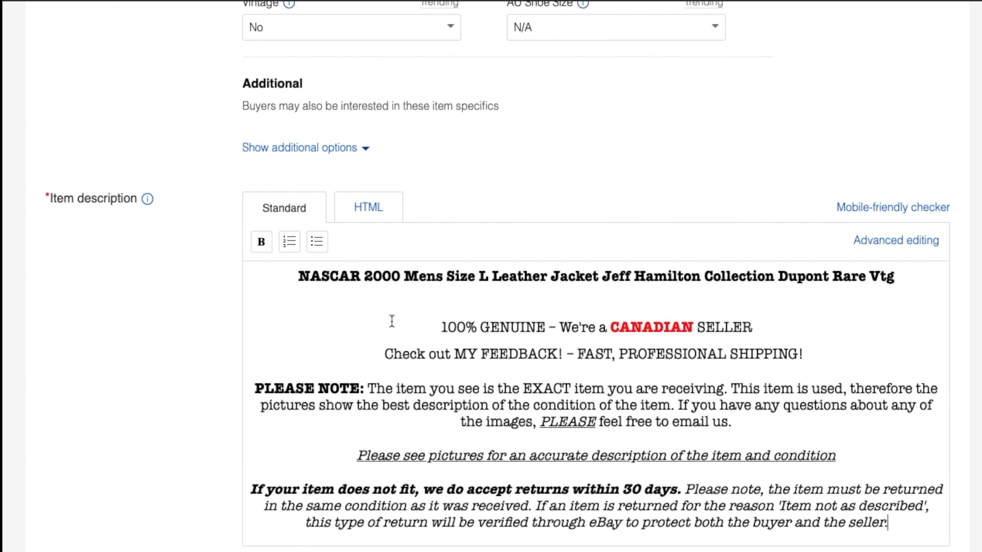
Replace the NASCAR jacket heading in the item description with the shoe listing's full title.
{"action": "scroll", "coordinate": [423, 263], "scroll_direction": "up", "scroll_amount": 10}
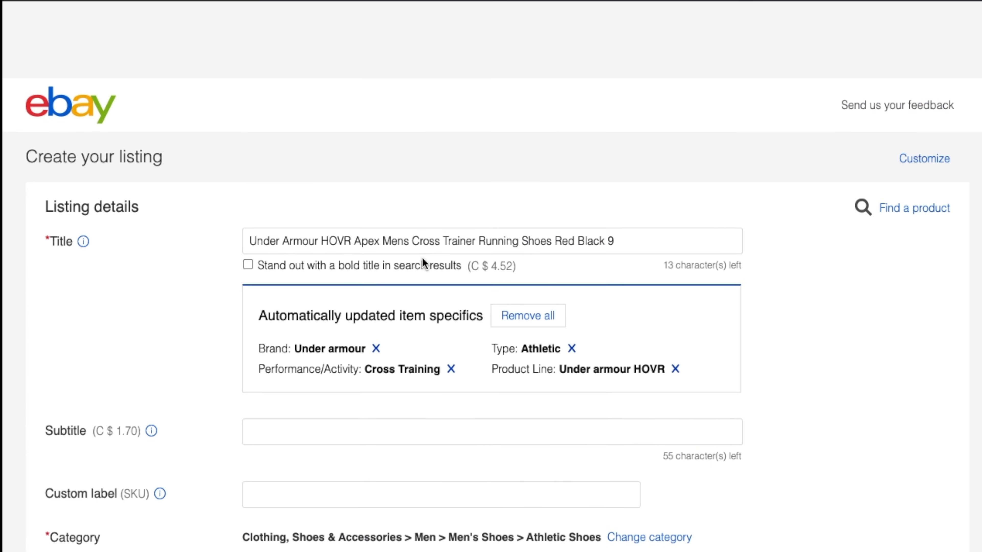
{"action": "scroll", "coordinate": [422, 257], "scroll_direction": "down", "scroll_amount": 2}
{"action": "left_click", "coordinate": [540, 154]}
{"action": "key", "text": "super+a"}
{"action": "key", "text": "super+c"}
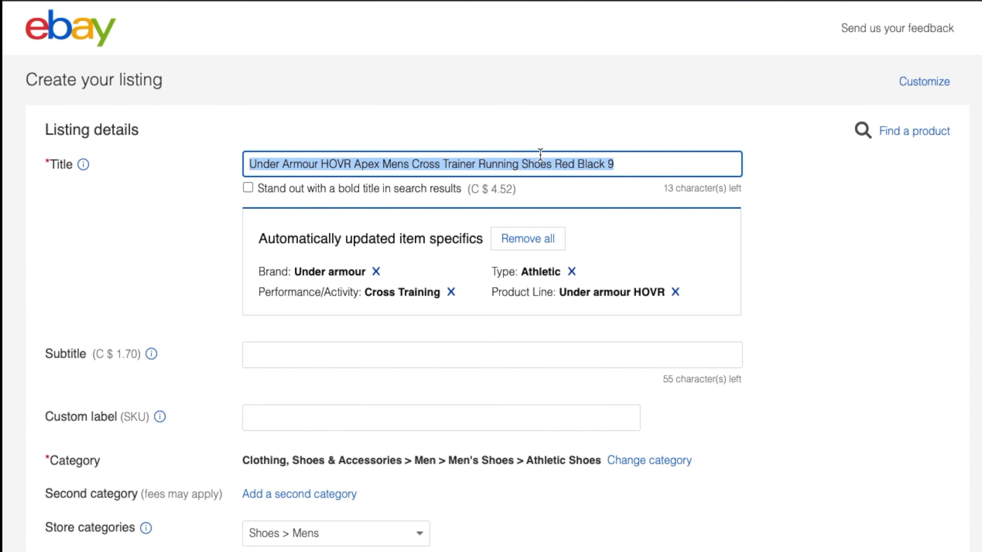
{"action": "scroll", "coordinate": [562, 237], "scroll_direction": "down", "scroll_amount": 15}
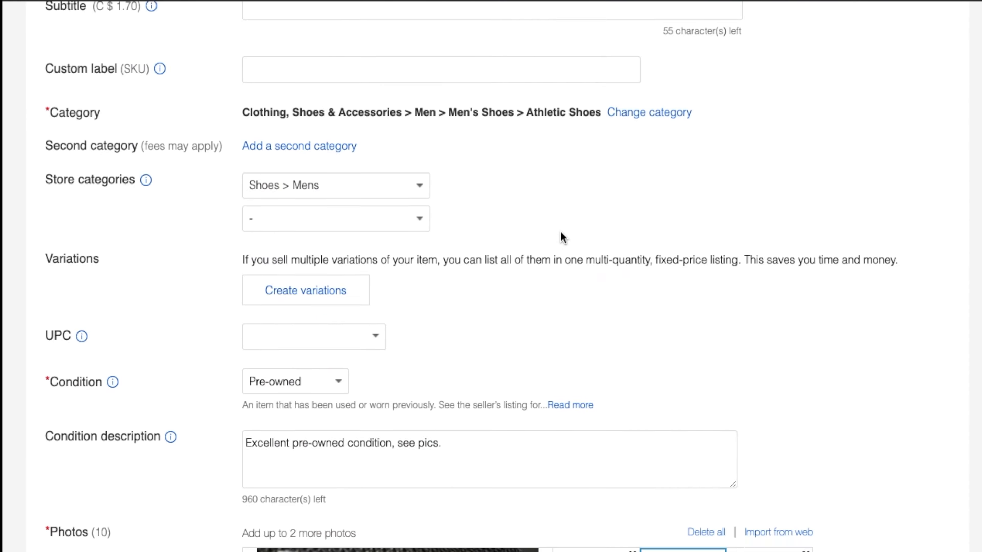
{"action": "scroll", "coordinate": [561, 233], "scroll_direction": "down", "scroll_amount": 20}
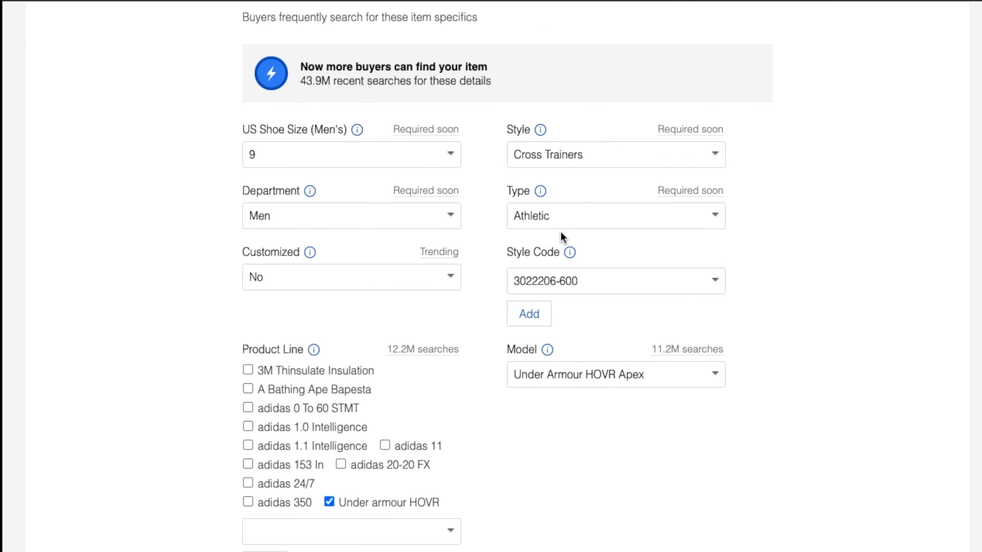
{"action": "scroll", "coordinate": [562, 237], "scroll_direction": "down", "scroll_amount": 20}
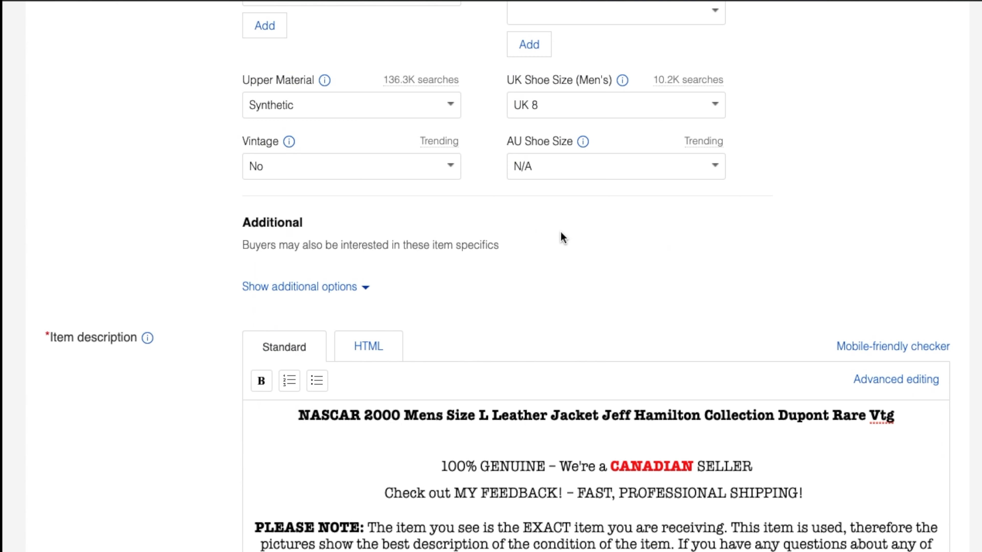
{"action": "left_click_drag", "start_coordinate": [298, 328], "coordinate": [894, 333]}
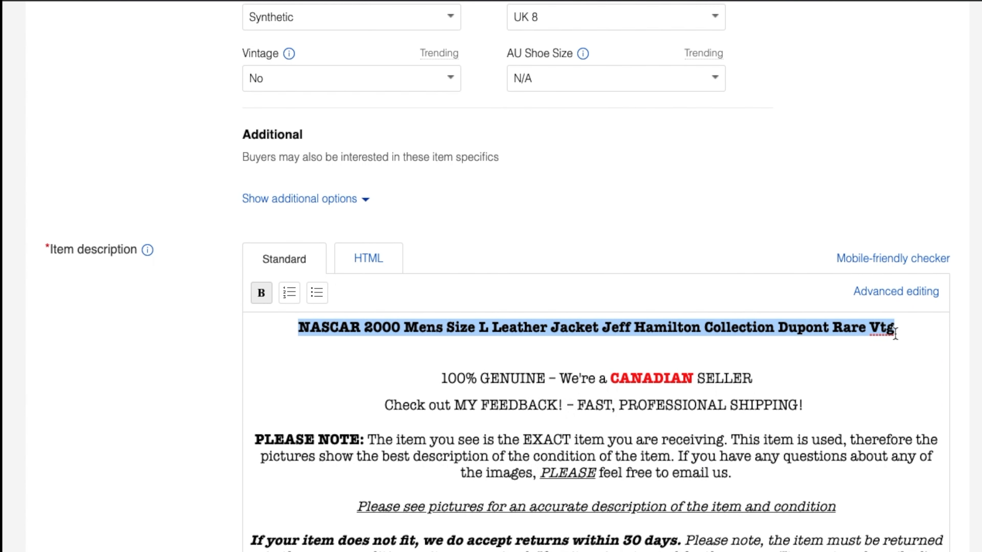
{"action": "key", "text": "super+v"}
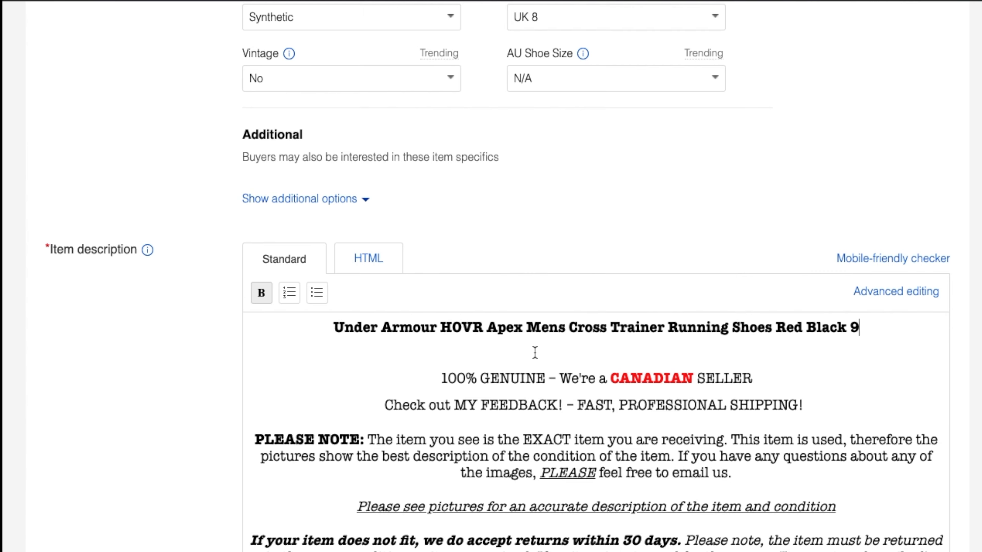
Check the reused description wording, highlighting the word "used" in the PLEASE NOTE paragraph.
{"action": "scroll", "coordinate": [533, 351], "scroll_direction": "down", "scroll_amount": 4}
{"action": "scroll", "coordinate": [534, 352], "scroll_direction": "down", "scroll_amount": 7}
{"action": "scroll", "coordinate": [534, 352], "scroll_direction": "up", "scroll_amount": 7}
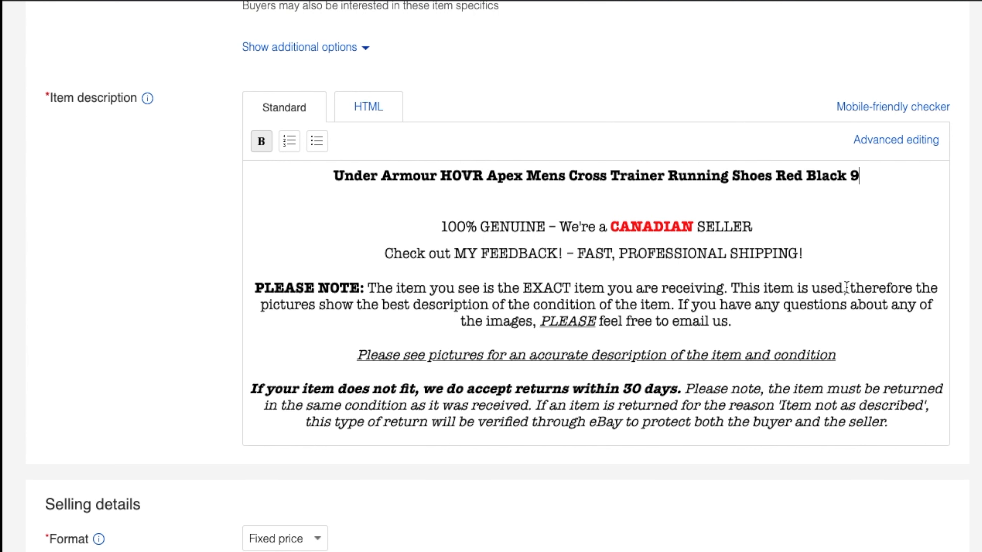
{"action": "left_click", "coordinate": [843, 288]}
{"action": "left_click_drag", "start_coordinate": [844, 289], "coordinate": [811, 288]}
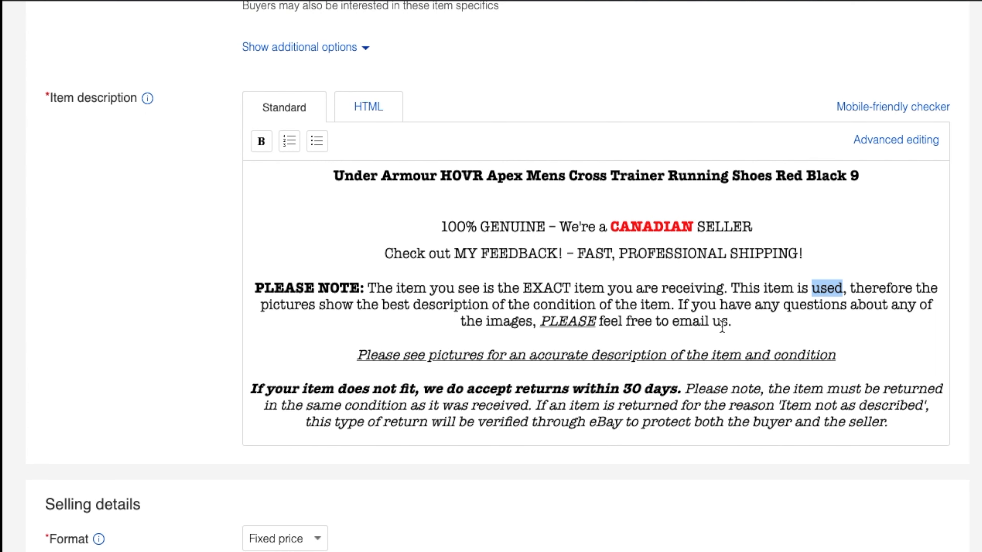
Set the Buy It Now price to C $64.99.
{"action": "scroll", "coordinate": [721, 329], "scroll_direction": "down", "scroll_amount": 5}
{"action": "scroll", "coordinate": [721, 330], "scroll_direction": "down", "scroll_amount": 4}
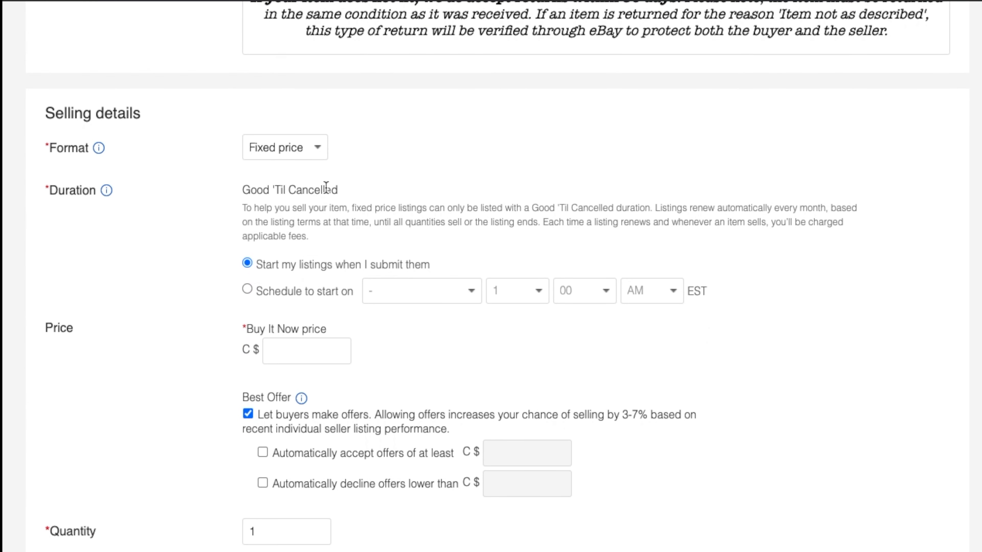
{"action": "left_click", "coordinate": [286, 350]}
{"action": "type", "text": "64.99"}
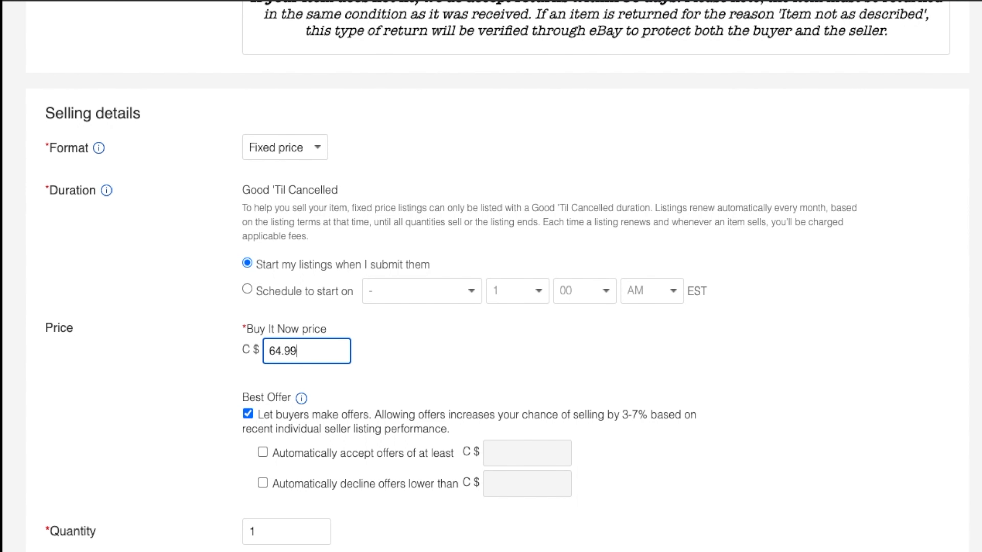
Review the Best Offer, quantity, payment, sales tax, return and domestic shipping service settings.
{"action": "scroll", "coordinate": [185, 343], "scroll_direction": "down", "scroll_amount": 4}
{"action": "scroll", "coordinate": [186, 344], "scroll_direction": "down", "scroll_amount": 2}
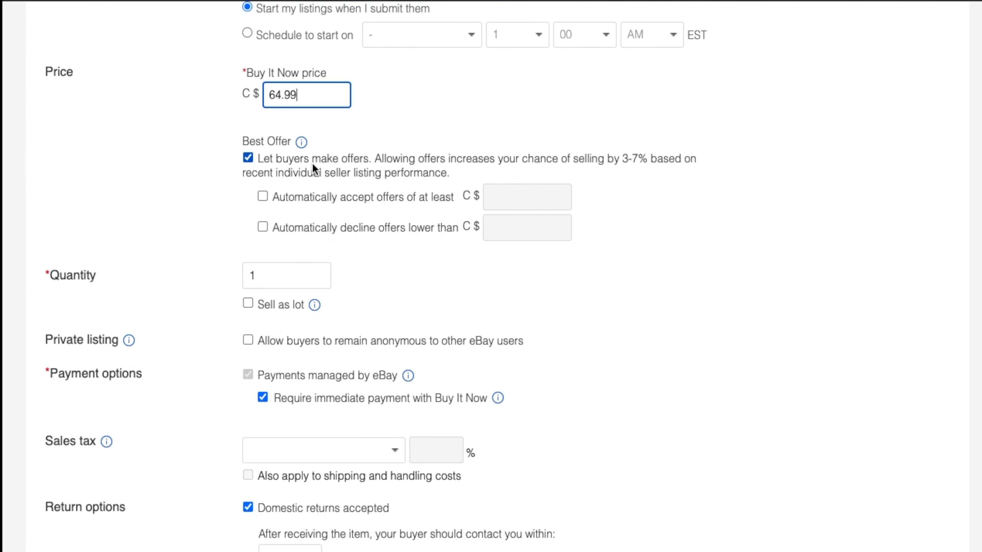
{"action": "scroll", "coordinate": [210, 246], "scroll_direction": "down", "scroll_amount": 5}
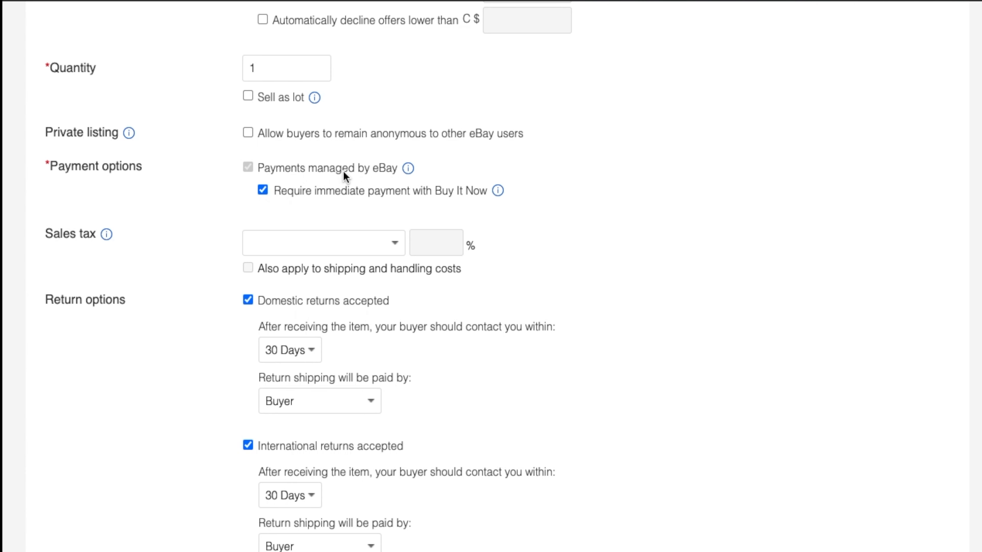
{"action": "scroll", "coordinate": [343, 172], "scroll_direction": "down", "scroll_amount": 2}
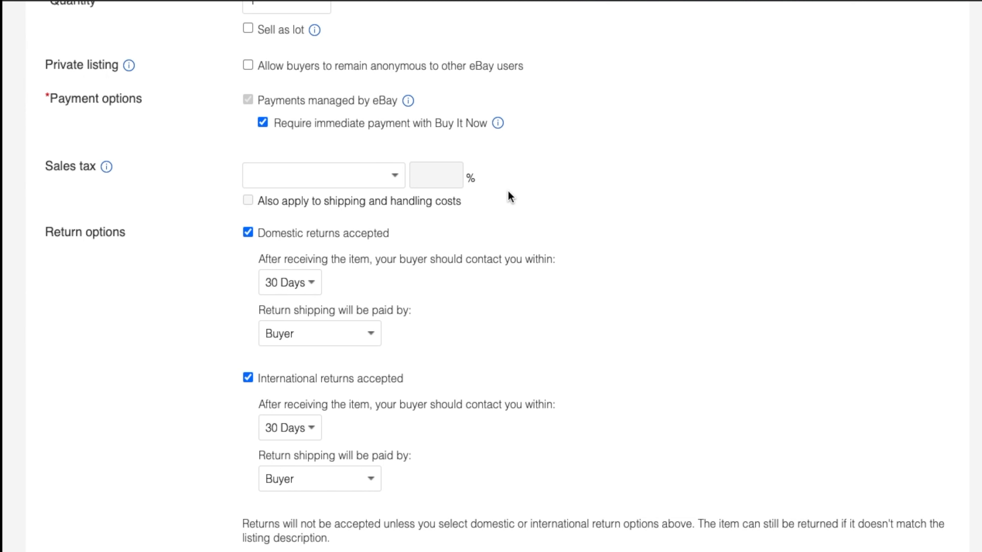
{"action": "scroll", "coordinate": [511, 197], "scroll_direction": "down", "scroll_amount": 3}
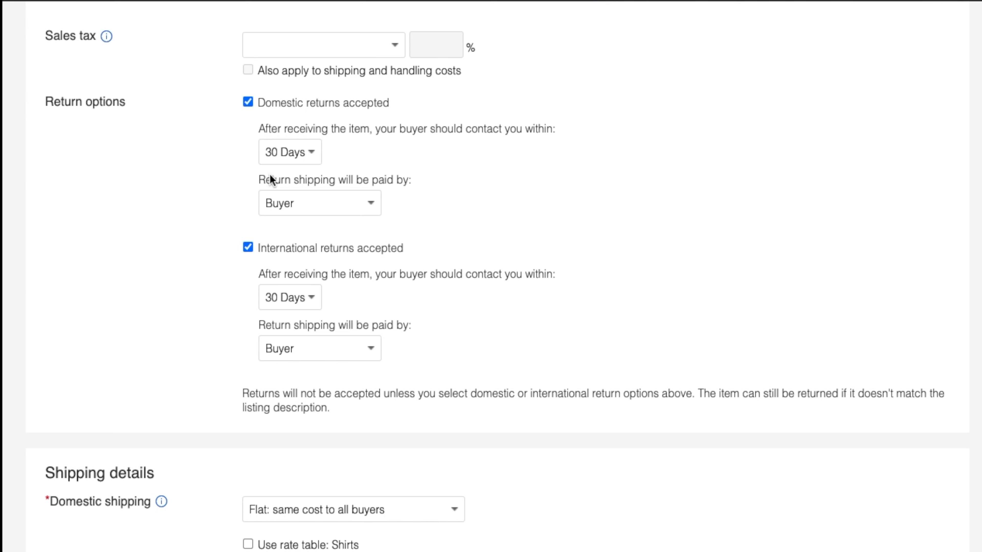
{"action": "scroll", "coordinate": [303, 282], "scroll_direction": "down", "scroll_amount": 1}
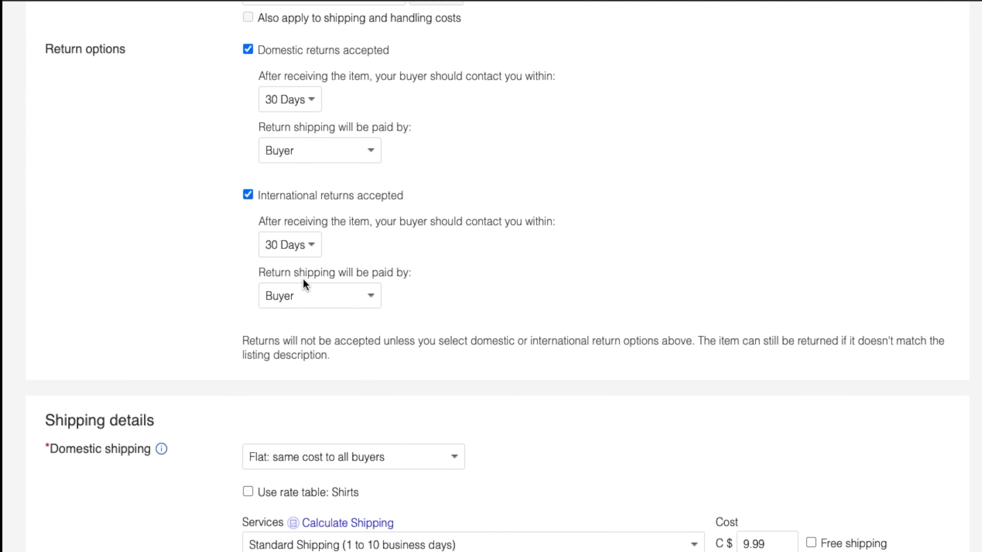
{"action": "scroll", "coordinate": [384, 196], "scroll_direction": "down", "scroll_amount": 1}
{"action": "scroll", "coordinate": [384, 196], "scroll_direction": "up", "scroll_amount": 2}
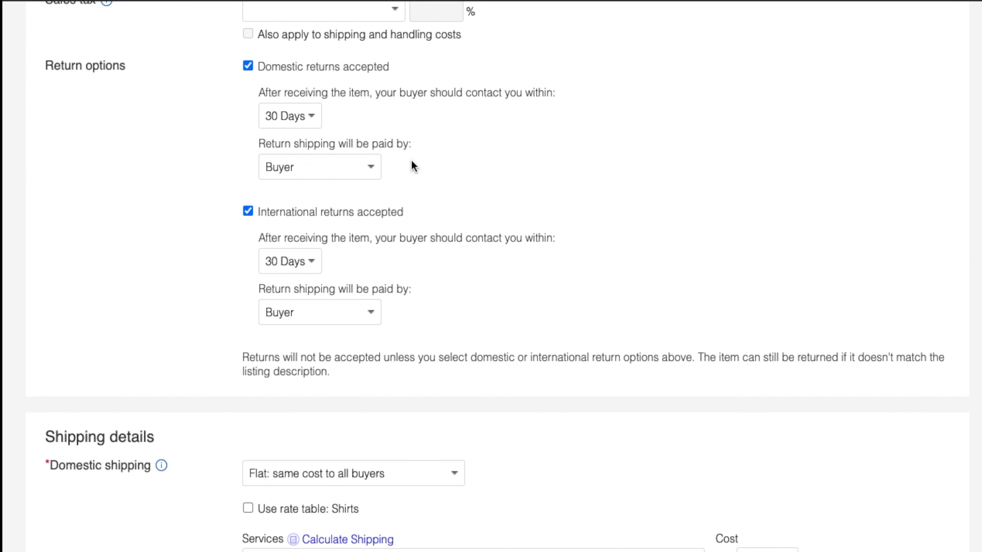
{"action": "scroll", "coordinate": [469, 203], "scroll_direction": "down", "scroll_amount": 3}
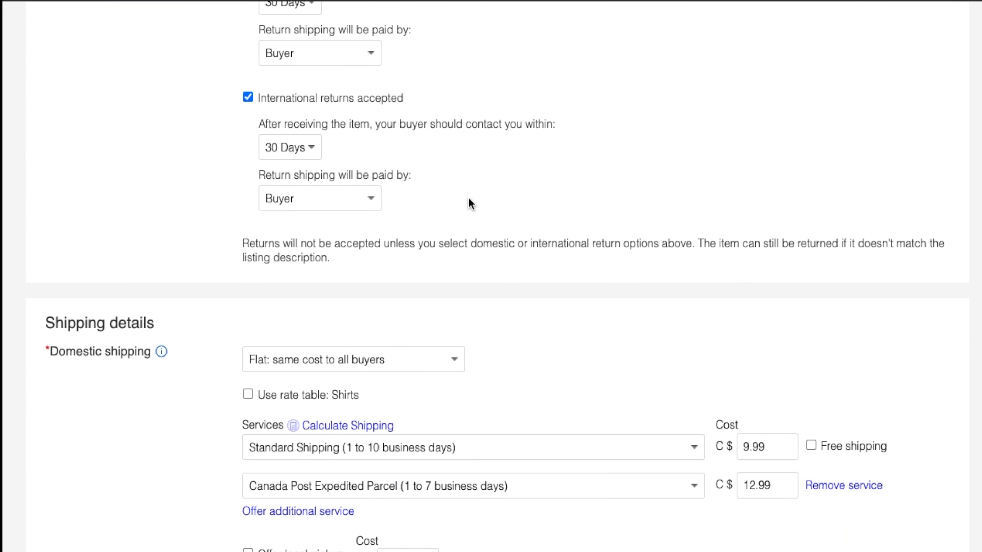
{"action": "scroll", "coordinate": [435, 315], "scroll_direction": "down", "scroll_amount": 4}
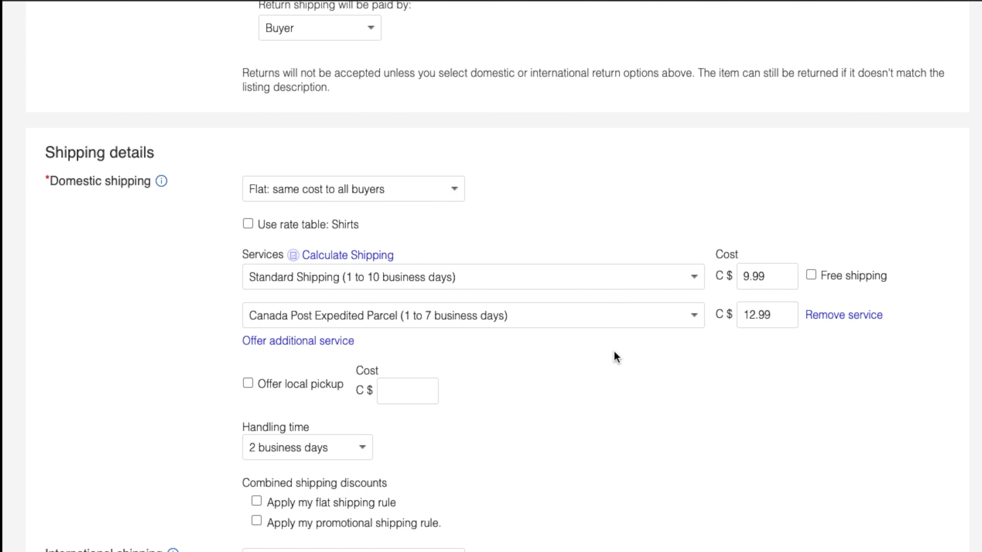
Offer local pickup and apply both the flat and promotional shipping rules to domestic combined shipping discounts.
{"action": "scroll", "coordinate": [731, 336], "scroll_direction": "down", "scroll_amount": 3}
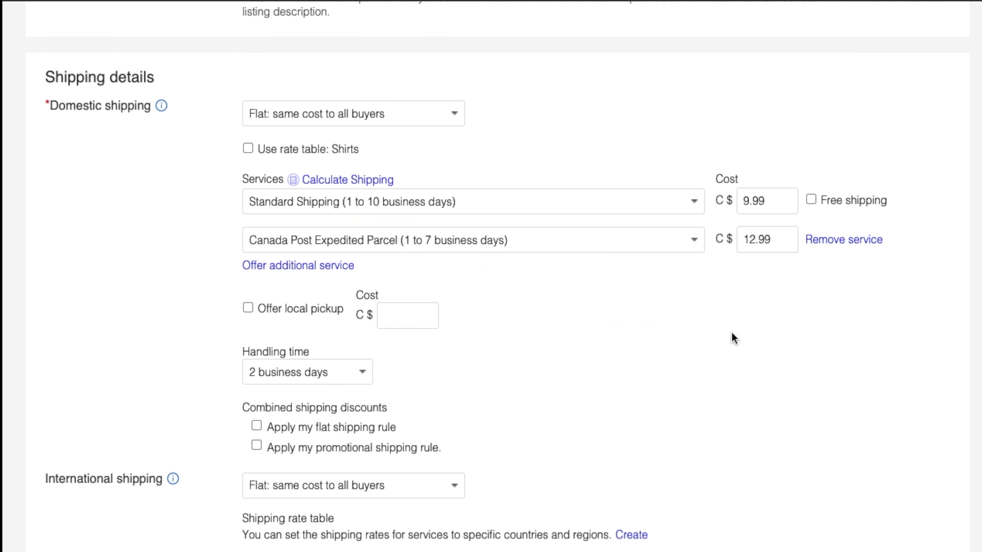
{"action": "left_click", "coordinate": [247, 257]}
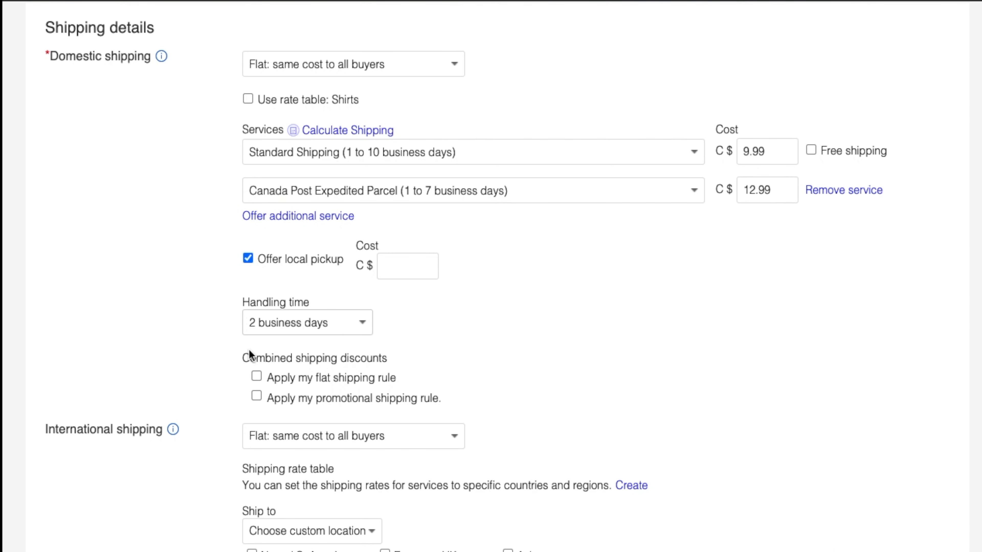
{"action": "left_click", "coordinate": [256, 377]}
{"action": "left_click", "coordinate": [256, 396]}
{"action": "scroll", "coordinate": [197, 347], "scroll_direction": "down", "scroll_amount": 3}
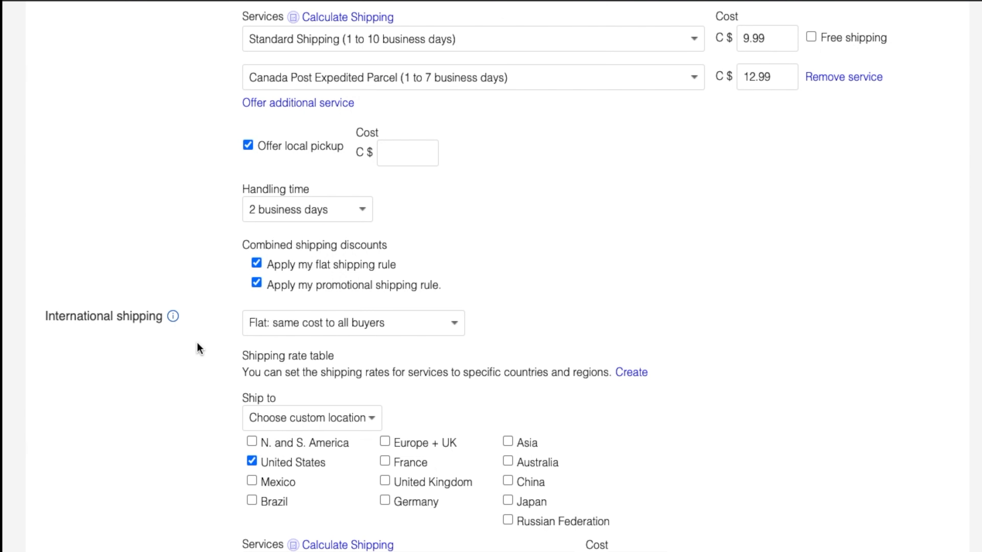
Apply the flat and promotional shipping rules to the international combined shipping discounts.
{"action": "scroll", "coordinate": [198, 348], "scroll_direction": "down", "scroll_amount": 3}
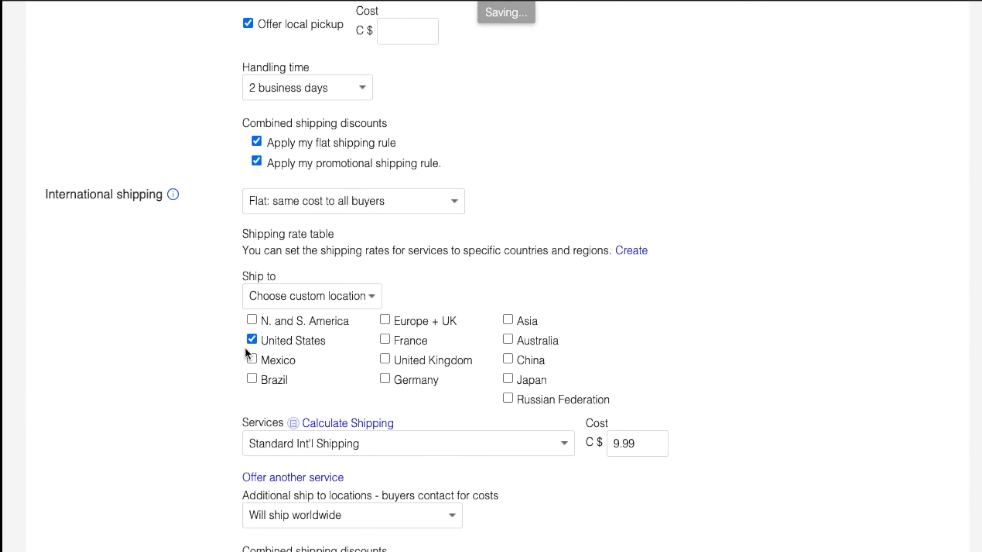
{"action": "scroll", "coordinate": [244, 348], "scroll_direction": "down", "scroll_amount": 1}
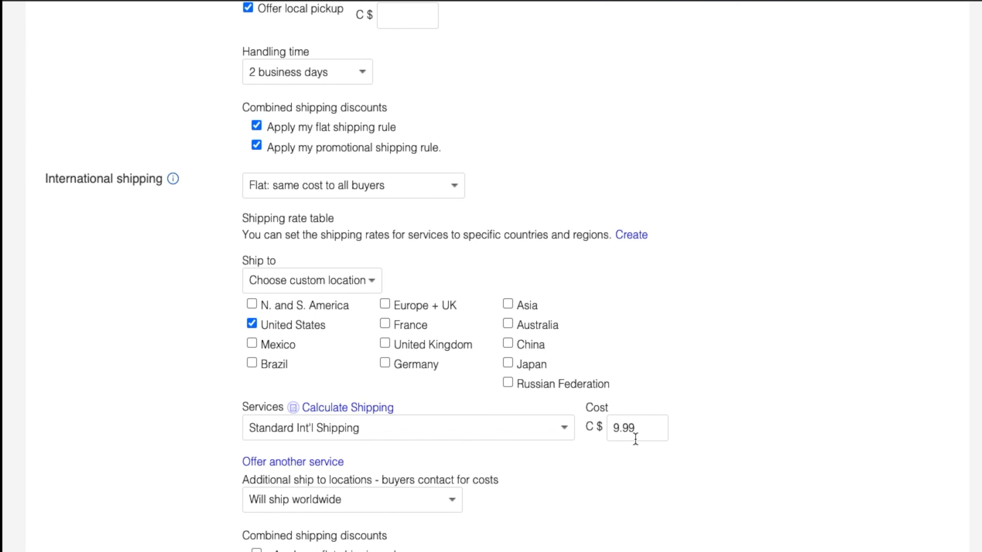
{"action": "scroll", "coordinate": [635, 436], "scroll_direction": "down", "scroll_amount": 3}
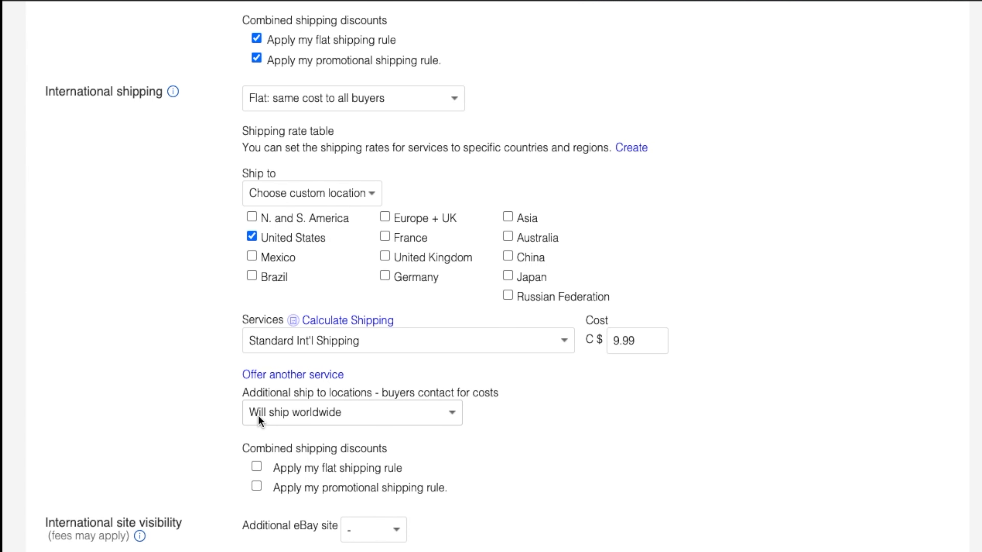
{"action": "left_click", "coordinate": [257, 467]}
{"action": "left_click", "coordinate": [256, 486]}
Check the package details and the completed listing form, and submit the item for listing.
{"action": "scroll", "coordinate": [509, 342], "scroll_direction": "down", "scroll_amount": 7}
{"action": "scroll", "coordinate": [509, 340], "scroll_direction": "down", "scroll_amount": 3}
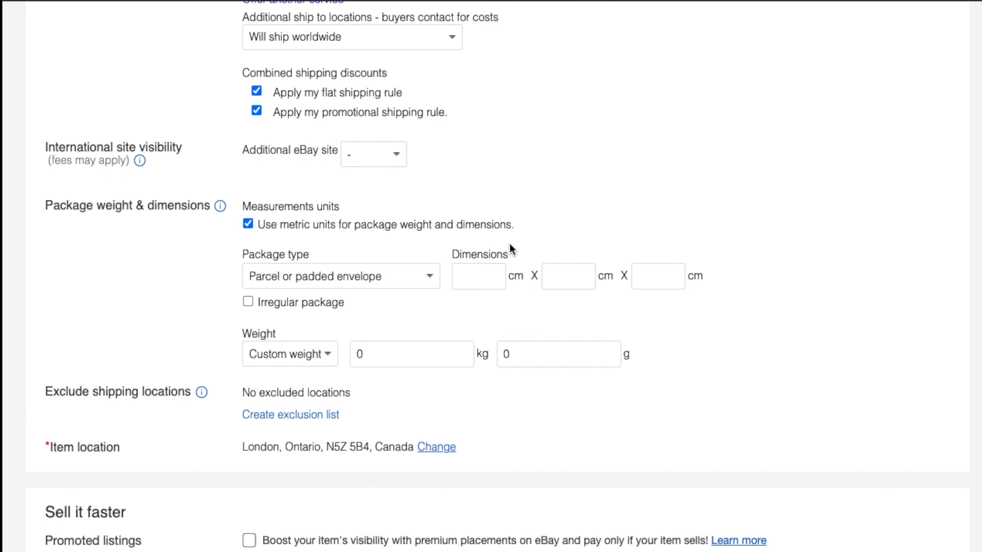
{"action": "scroll", "coordinate": [509, 243], "scroll_direction": "down", "scroll_amount": 1}
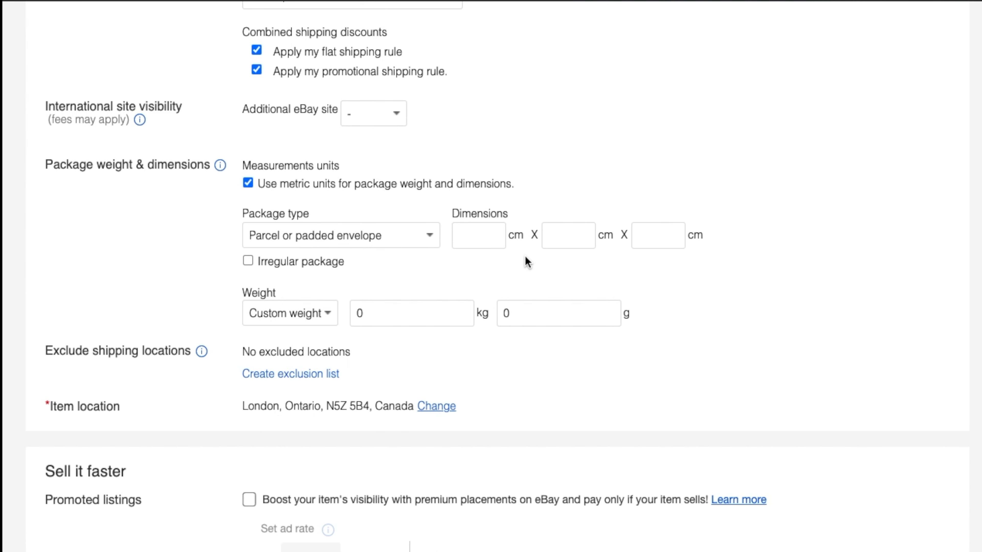
{"action": "scroll", "coordinate": [526, 258], "scroll_direction": "down", "scroll_amount": 3}
{"action": "scroll", "coordinate": [526, 258], "scroll_direction": "up", "scroll_amount": 20}
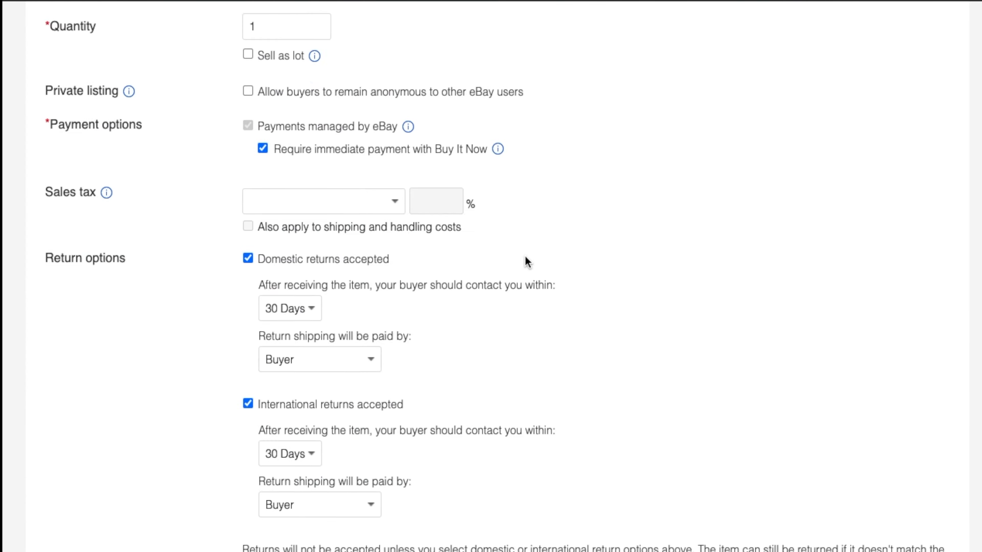
{"action": "scroll", "coordinate": [527, 258], "scroll_direction": "up", "scroll_amount": 15}
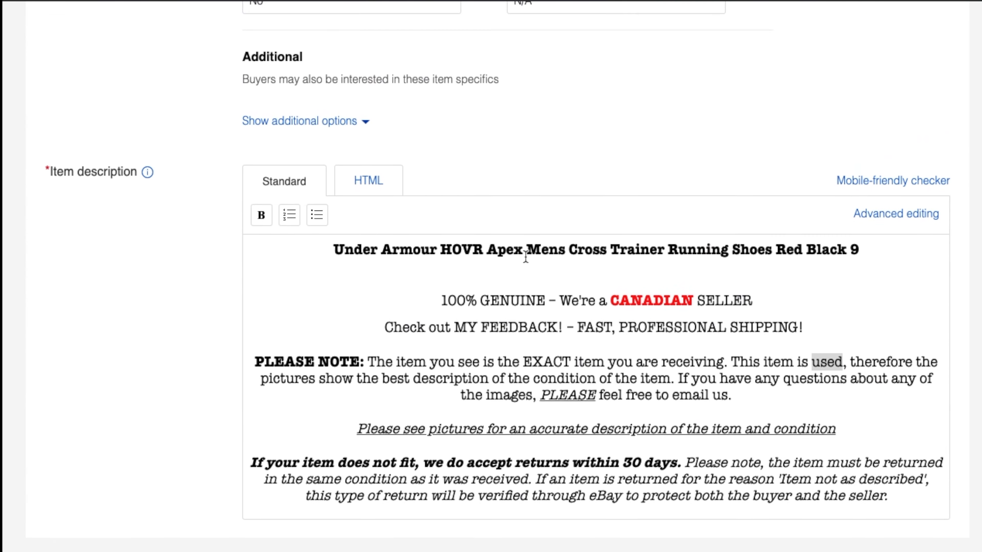
{"action": "scroll", "coordinate": [526, 256], "scroll_direction": "up", "scroll_amount": 10}
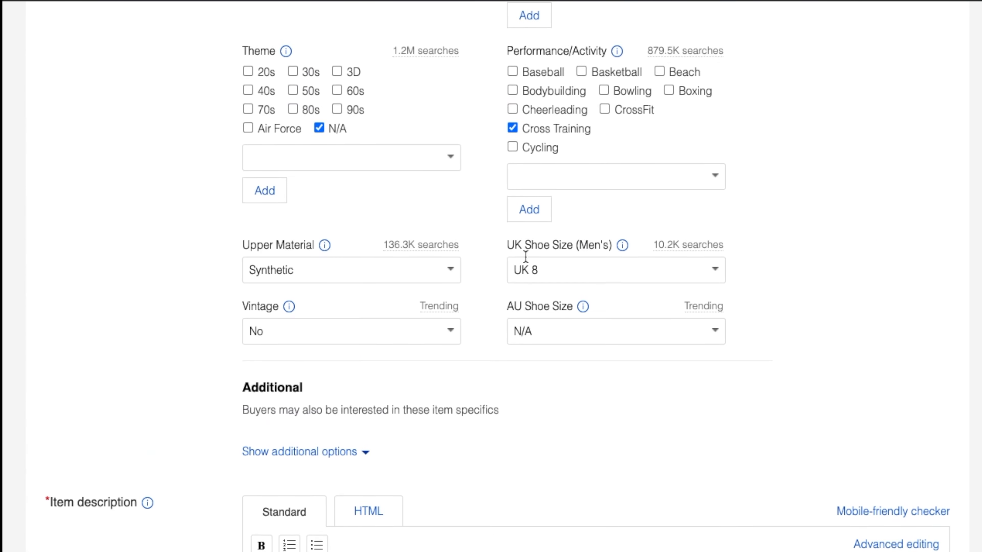
{"action": "scroll", "coordinate": [526, 257], "scroll_direction": "up", "scroll_amount": 10}
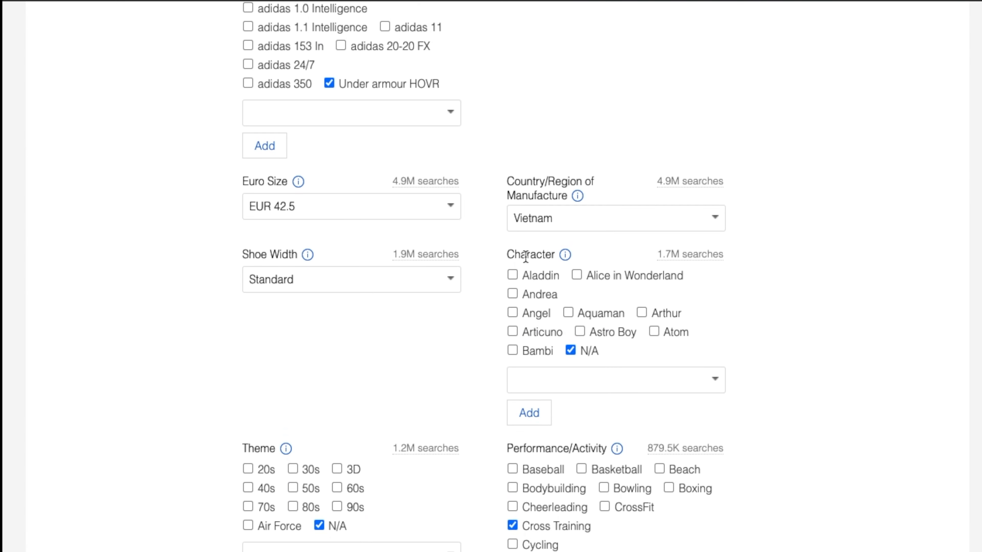
{"action": "scroll", "coordinate": [525, 256], "scroll_direction": "up", "scroll_amount": 5}
{"action": "scroll", "coordinate": [526, 256], "scroll_direction": "down", "scroll_amount": 15}
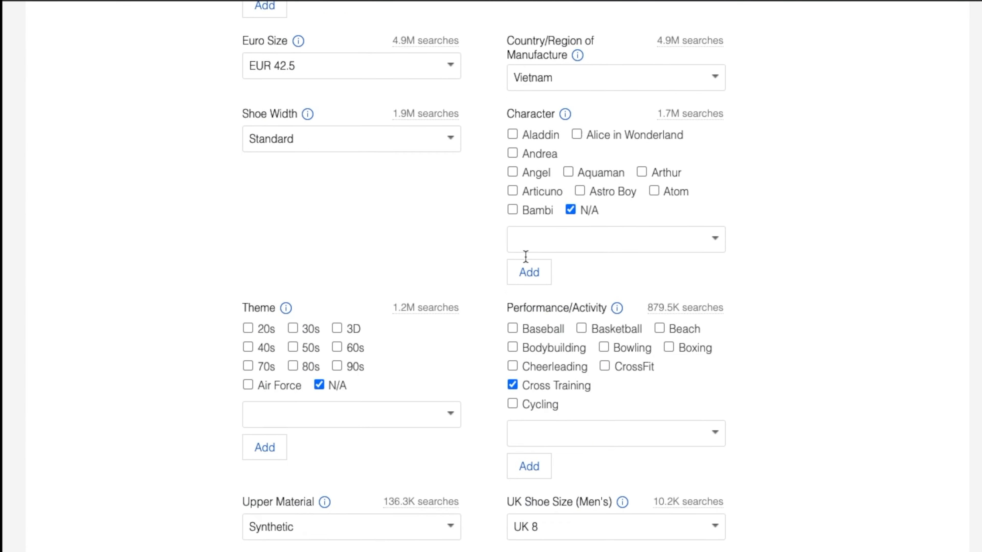
{"action": "scroll", "coordinate": [525, 257], "scroll_direction": "down", "scroll_amount": 20}
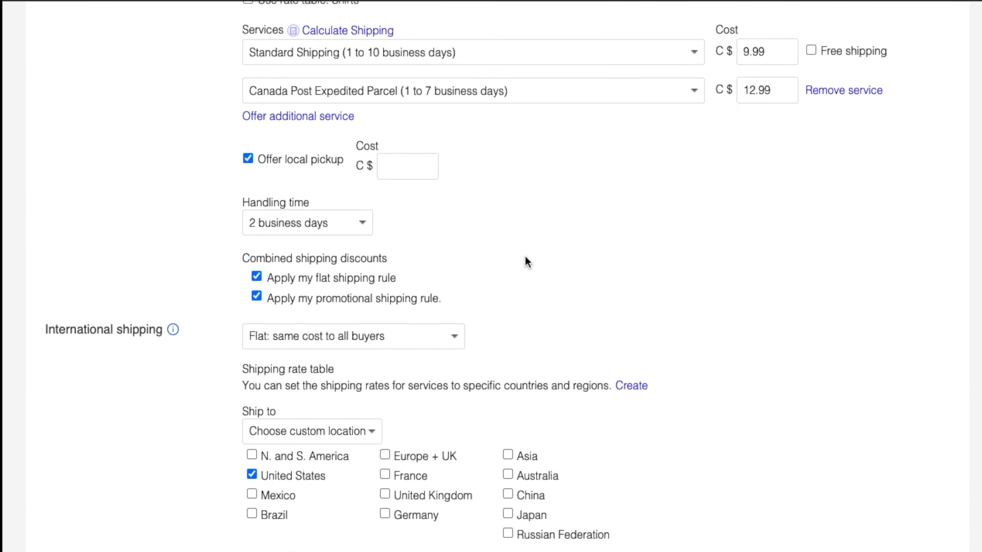
{"action": "scroll", "coordinate": [525, 257], "scroll_direction": "down", "scroll_amount": 15}
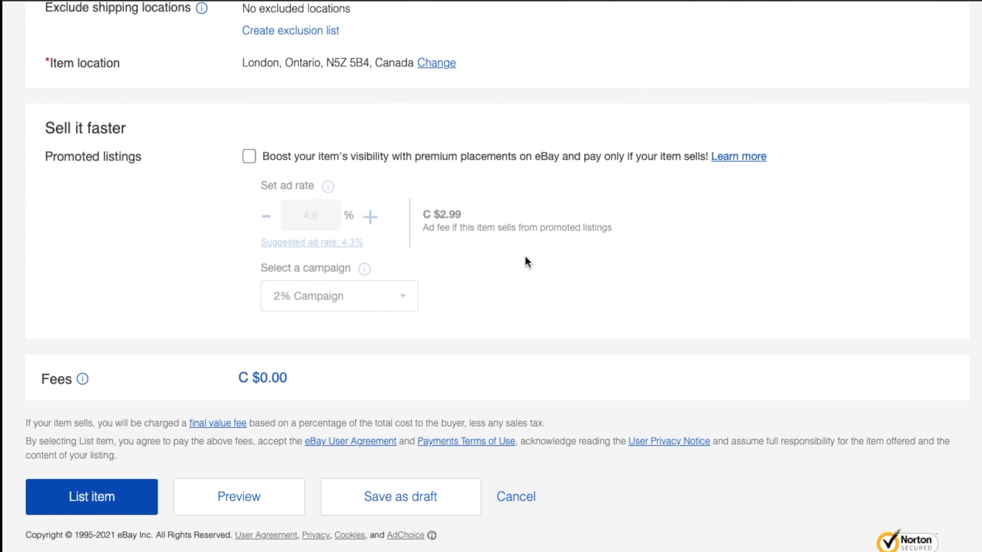
{"action": "left_click", "coordinate": [91, 500]}
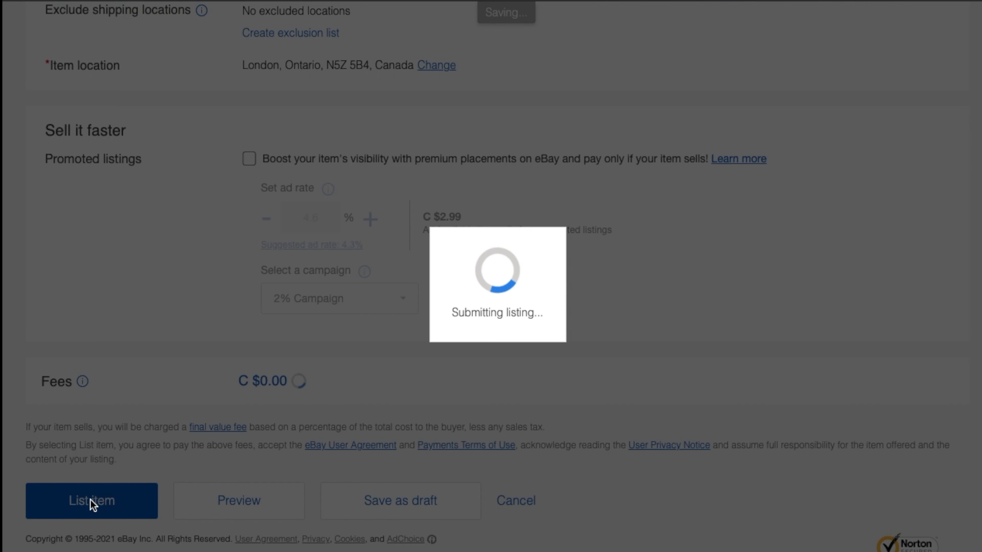